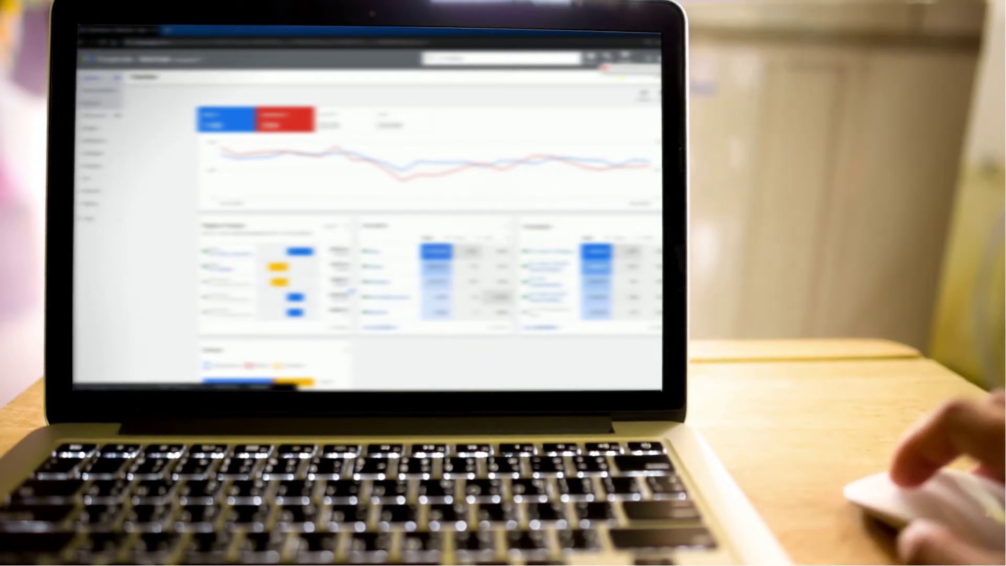
Go to ads.google.com and reach the Google sign-in page for Google Ads
{"action": "left_click", "coordinate": [97, 116]}
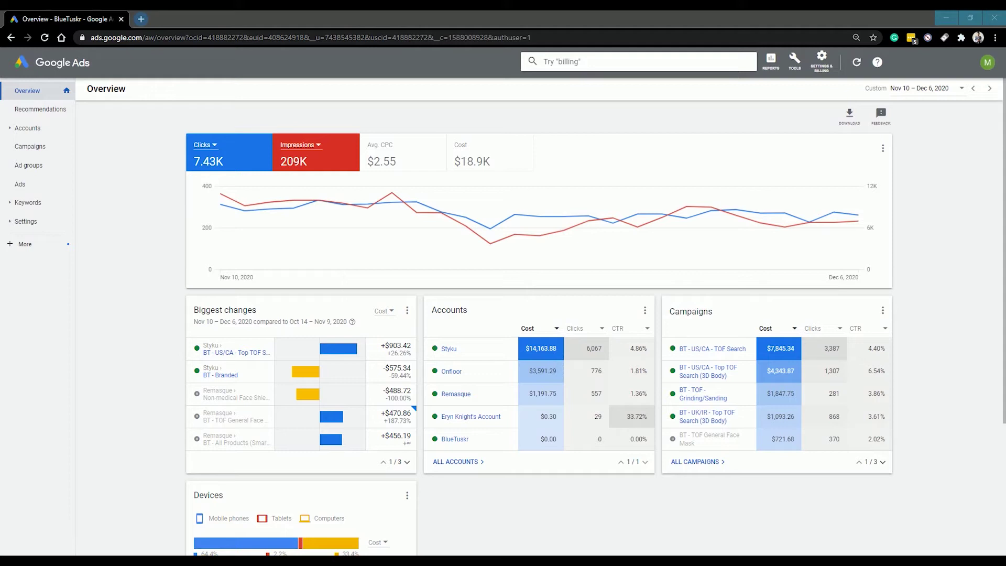
Open the Conversions page from Tools & Settings > Measurement to see the existing conversion actions
{"action": "left_click", "coordinate": [951, 397]}
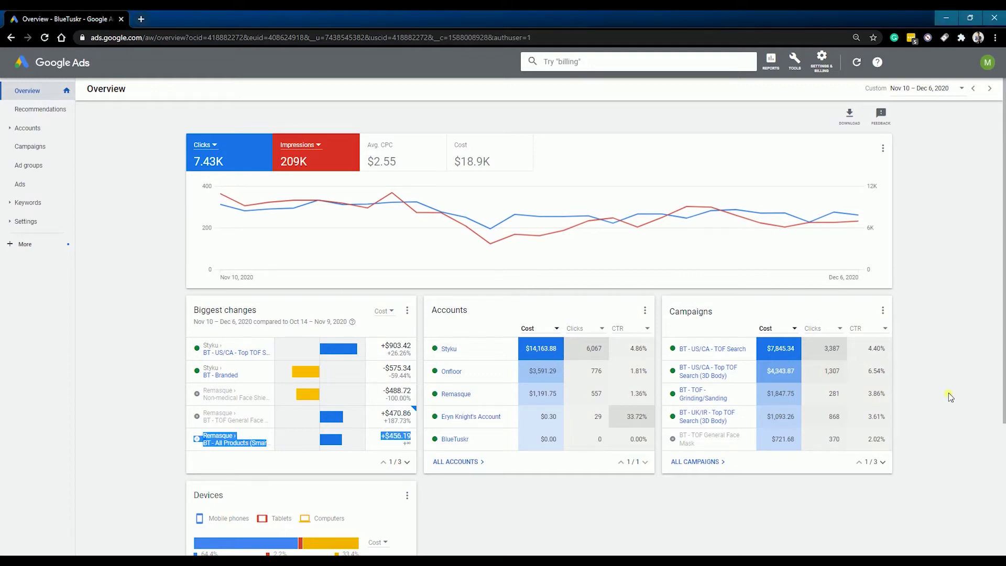
{"action": "left_click", "coordinate": [824, 67]}
{"action": "left_click", "coordinate": [785, 107]}
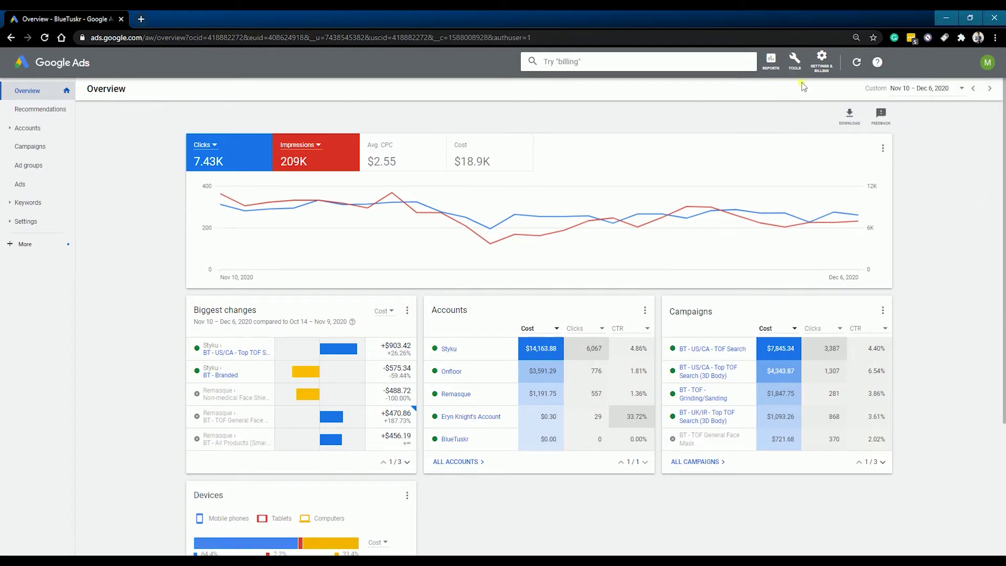
{"action": "left_click", "coordinate": [796, 65]}
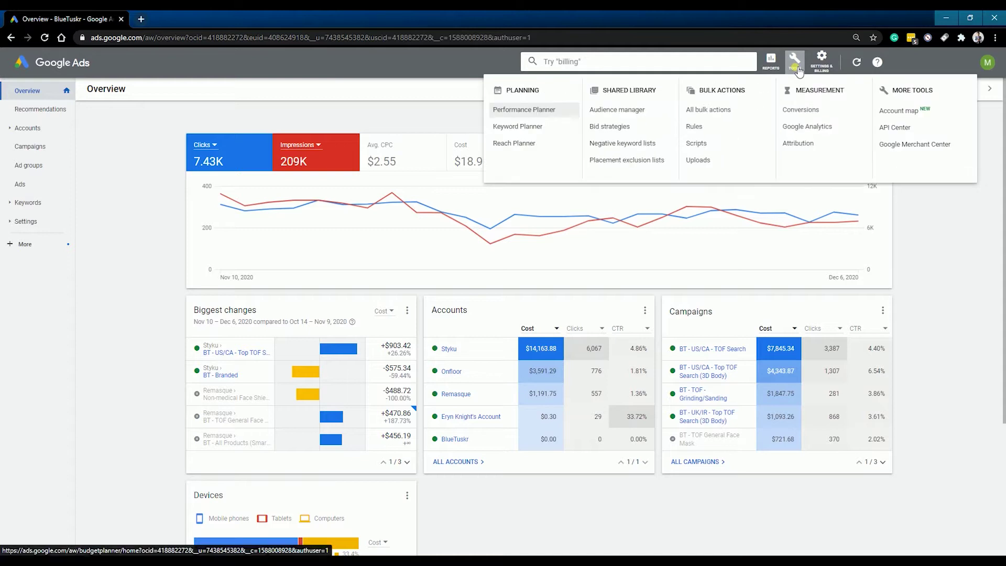
{"action": "left_click", "coordinate": [814, 112]}
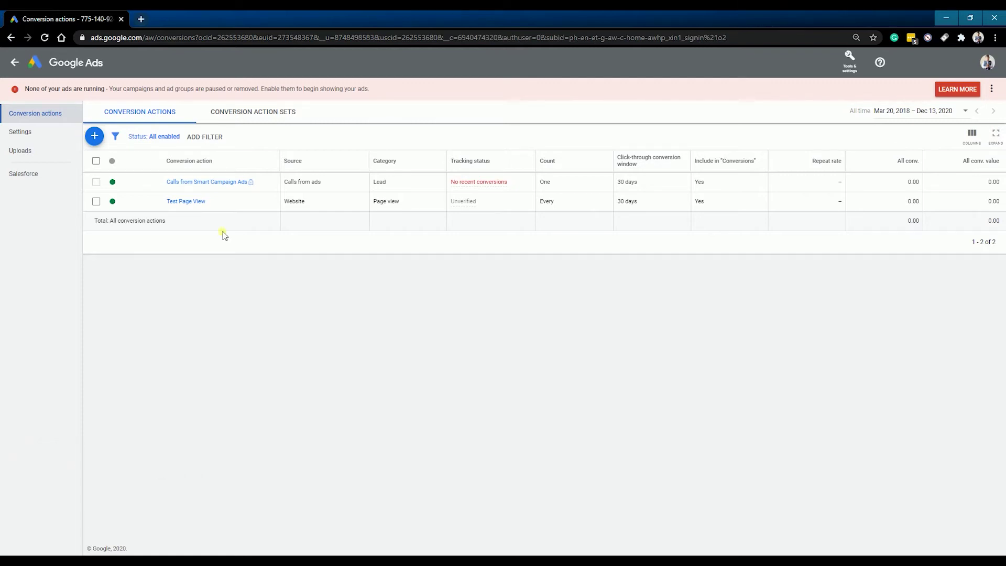
Start a new conversion action and pick Website as the conversion type
{"action": "left_click", "coordinate": [96, 137]}
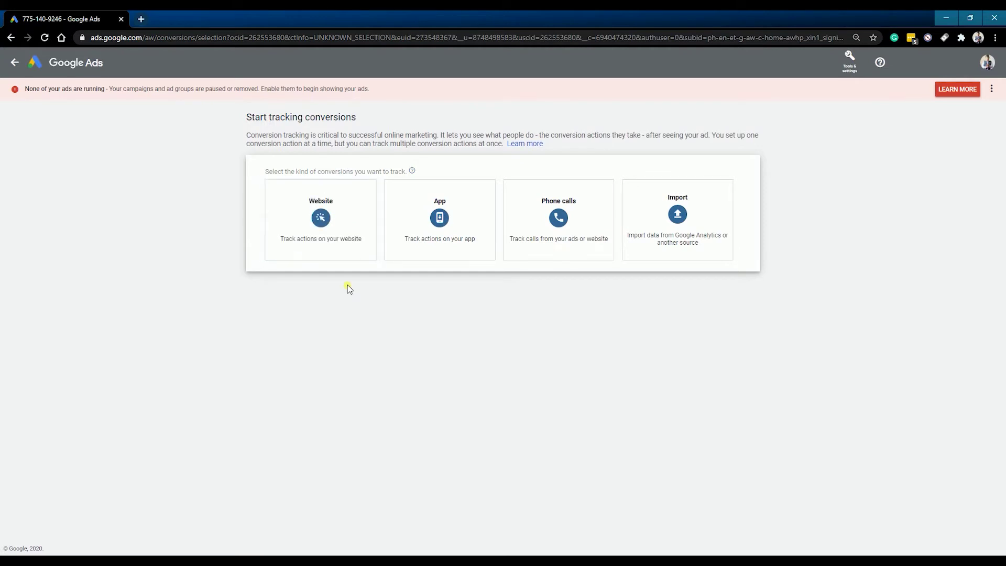
{"action": "left_click", "coordinate": [338, 232]}
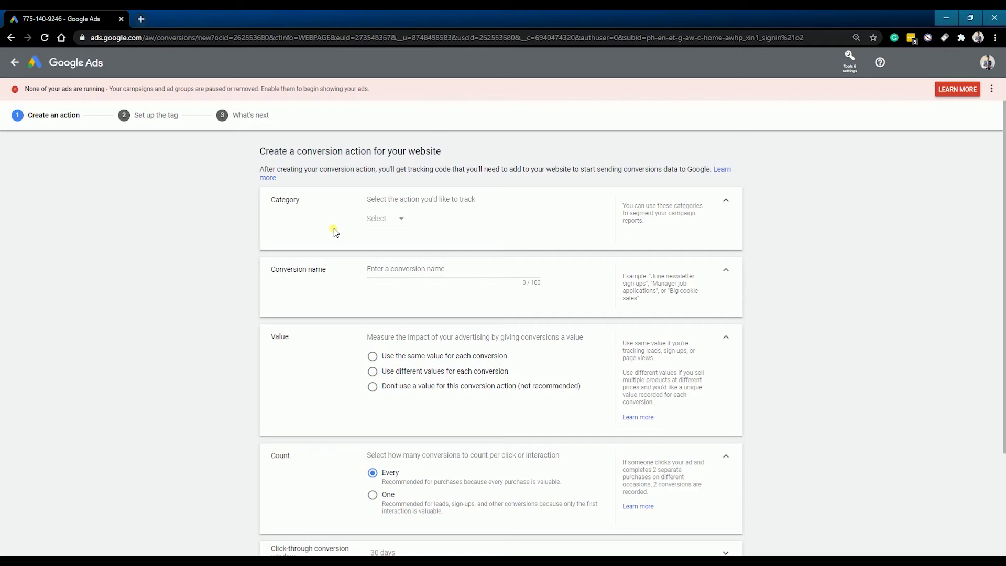
Choose Add to cart as the conversion category, auto-naming the action 'Add to cart'
{"action": "left_click", "coordinate": [397, 219]}
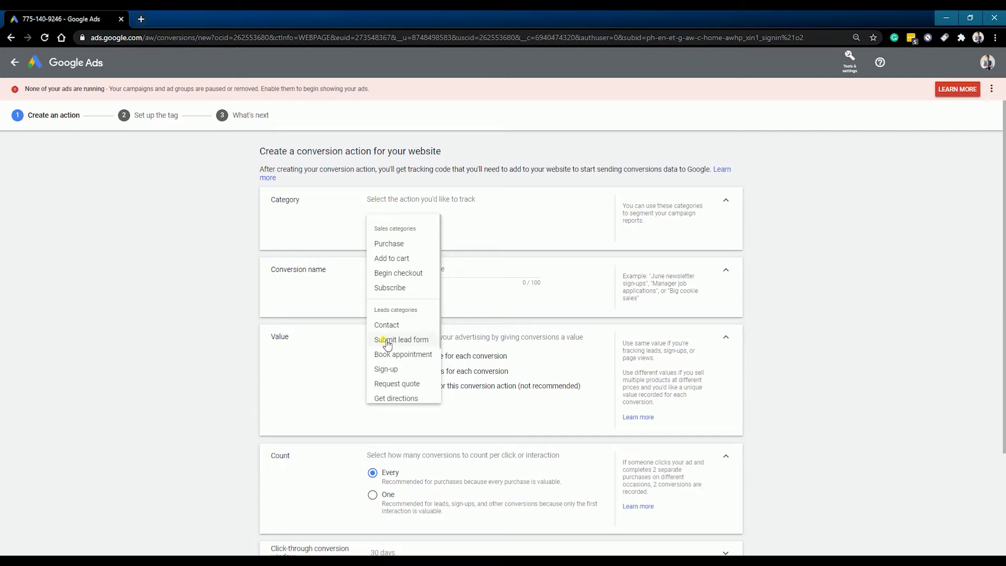
{"action": "left_click", "coordinate": [401, 265]}
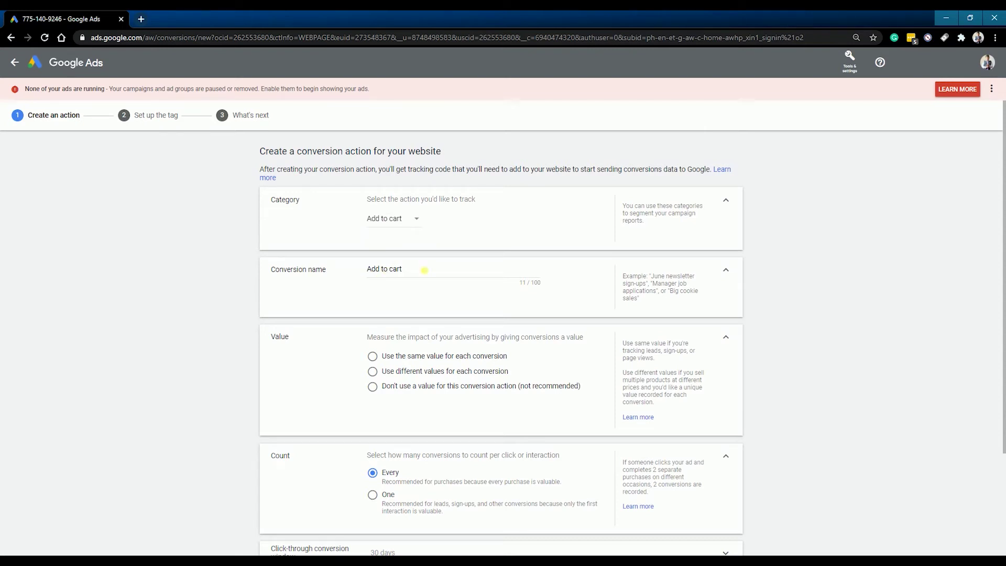
{"action": "left_click", "coordinate": [355, 271]}
{"action": "scroll", "coordinate": [355, 271], "scroll_direction": "down", "scroll_amount": 2}
{"action": "scroll", "coordinate": [355, 271], "scroll_direction": "down", "scroll_amount": 1}
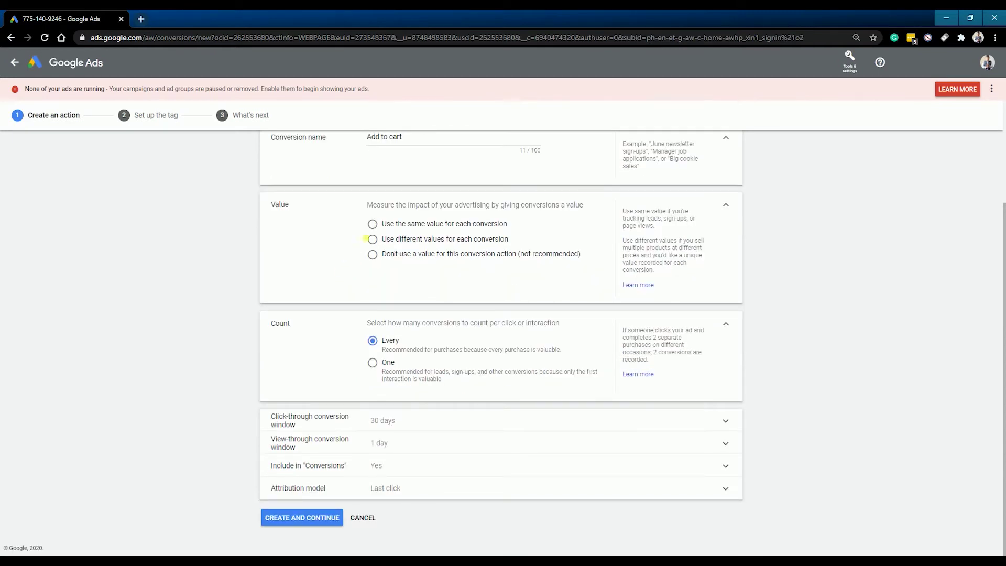
Give each Add to cart conversion the same value of USD 1
{"action": "left_click", "coordinate": [396, 226]}
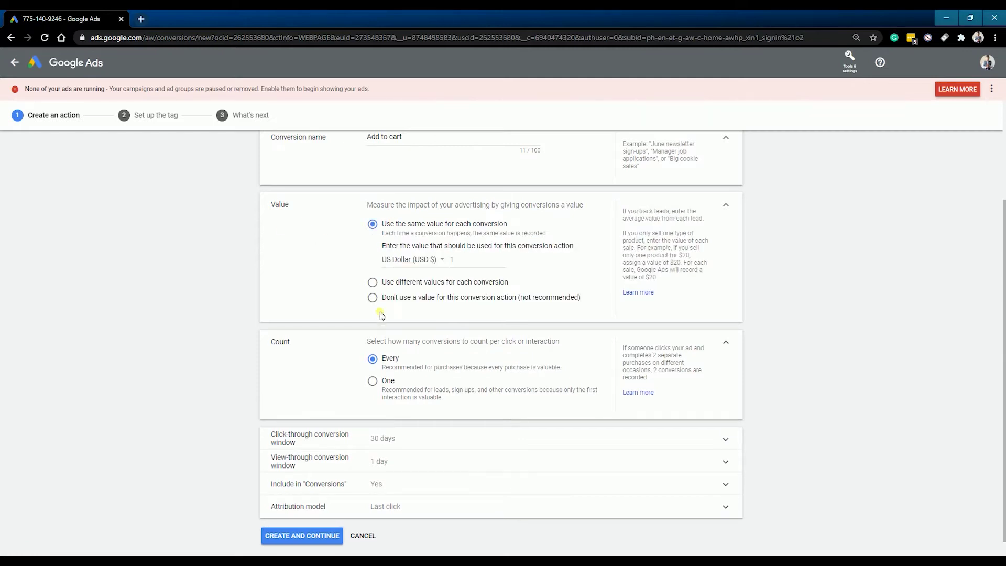
{"action": "left_click", "coordinate": [394, 289]}
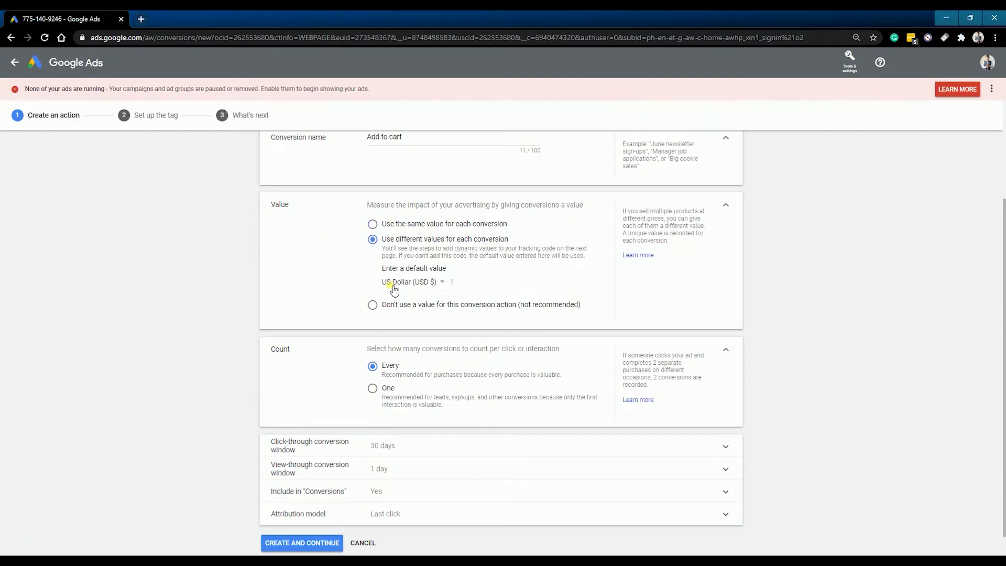
{"action": "left_click", "coordinate": [399, 226]}
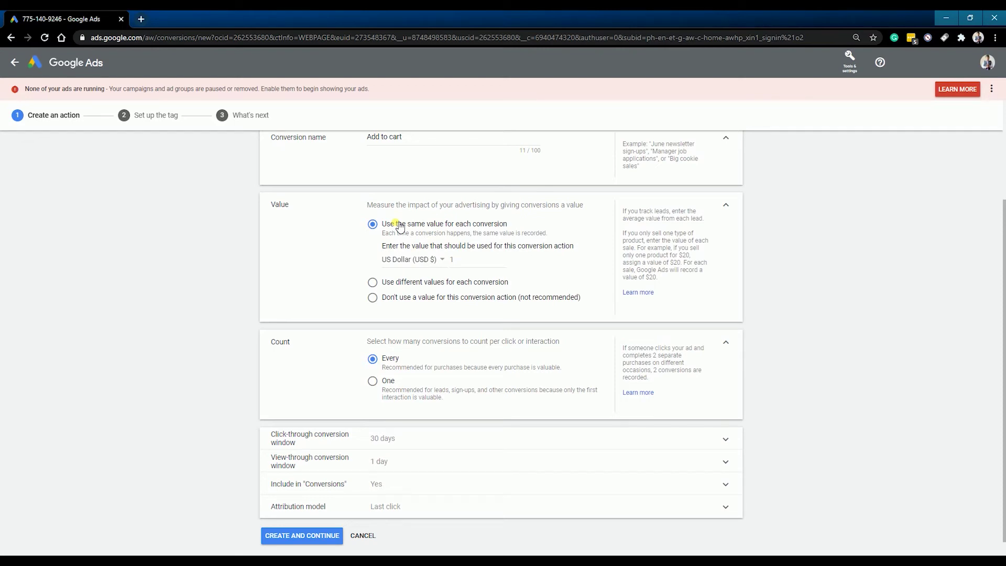
{"action": "scroll", "coordinate": [403, 230], "scroll_direction": "up", "scroll_amount": 1}
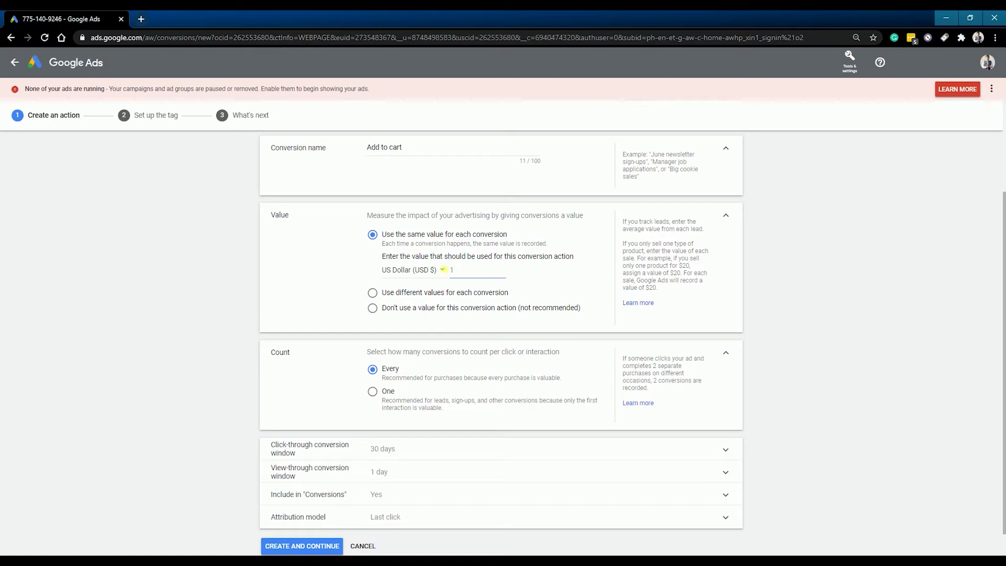
{"action": "left_click", "coordinate": [325, 264]}
{"action": "left_click", "coordinate": [424, 401]}
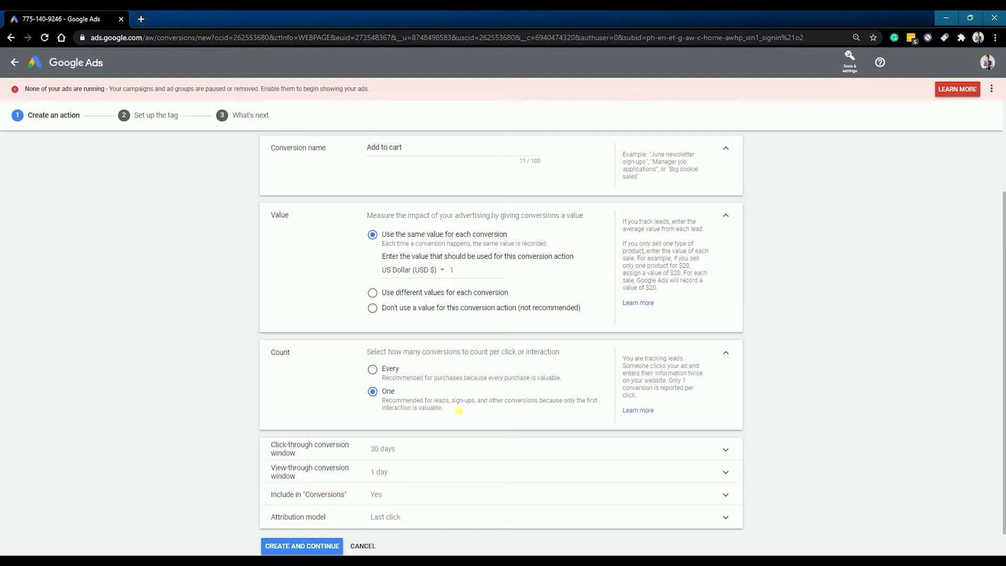
{"action": "left_click", "coordinate": [446, 374]}
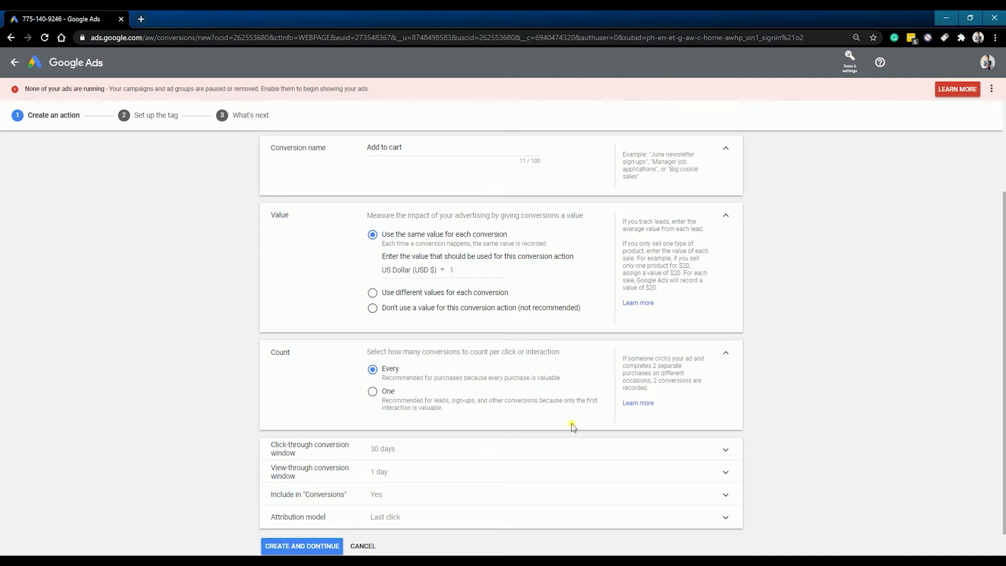
{"action": "scroll", "coordinate": [572, 426], "scroll_direction": "down", "scroll_amount": 1}
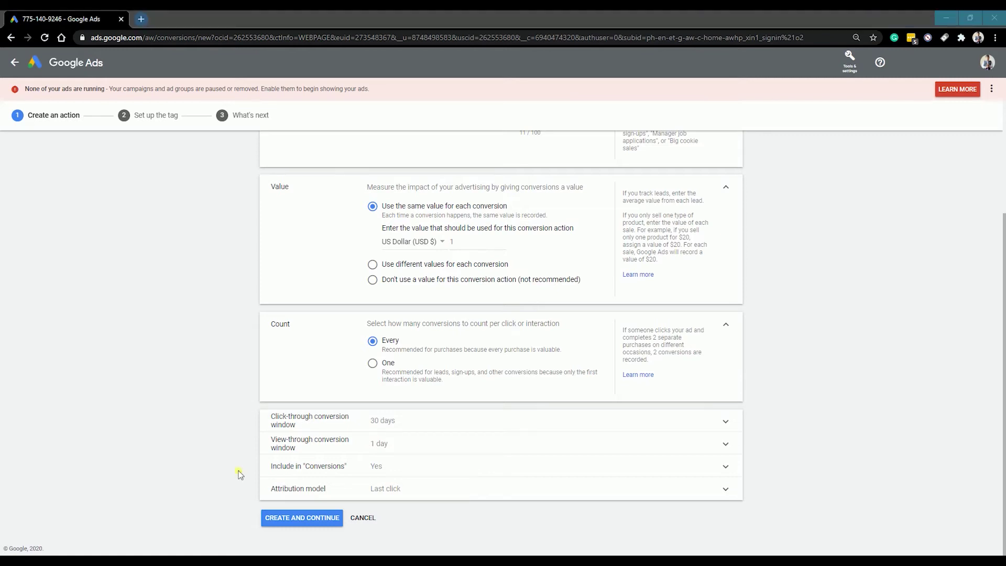
Keep the click-through window at 30 days and change the view-through window to 1 week
{"action": "left_click", "coordinate": [309, 420]}
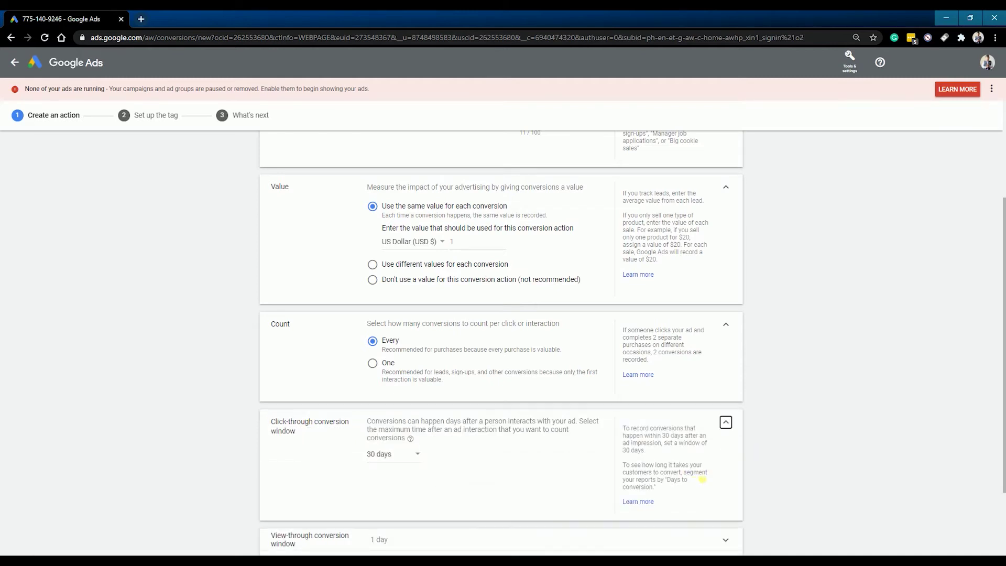
{"action": "left_click", "coordinate": [417, 452]}
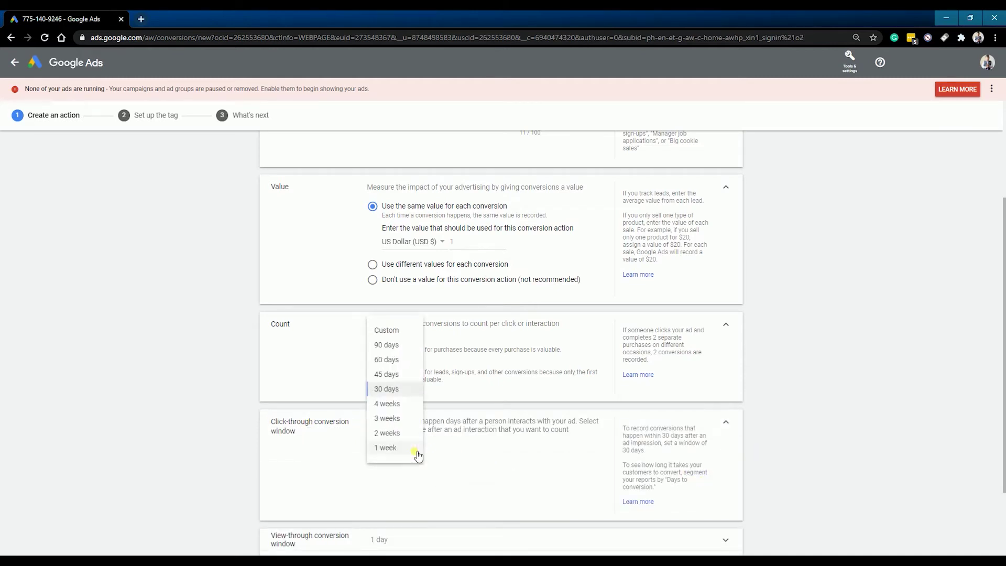
{"action": "left_click", "coordinate": [386, 345]}
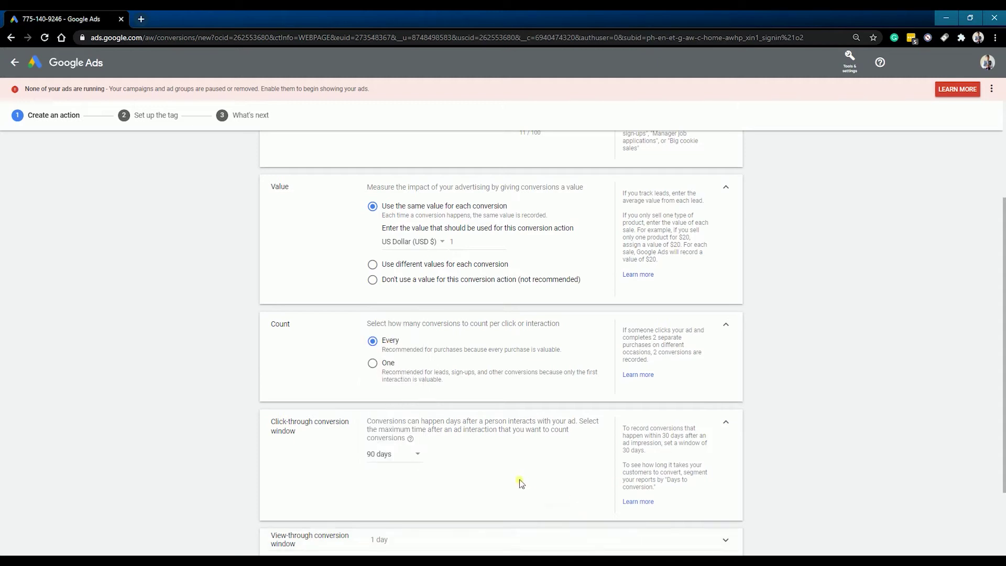
{"action": "left_click", "coordinate": [394, 458]}
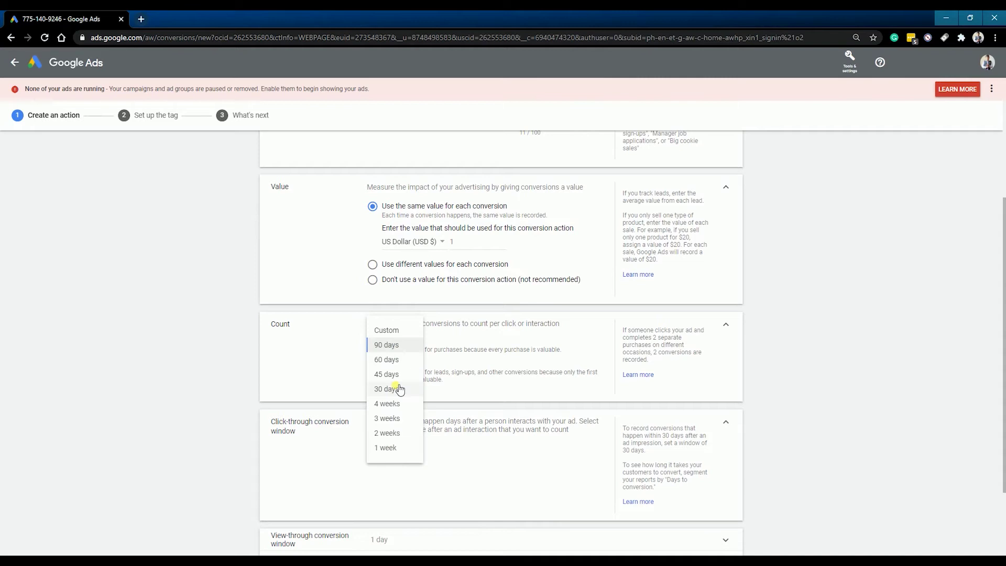
{"action": "left_click", "coordinate": [387, 389]}
{"action": "scroll", "coordinate": [859, 451], "scroll_direction": "down", "scroll_amount": 2}
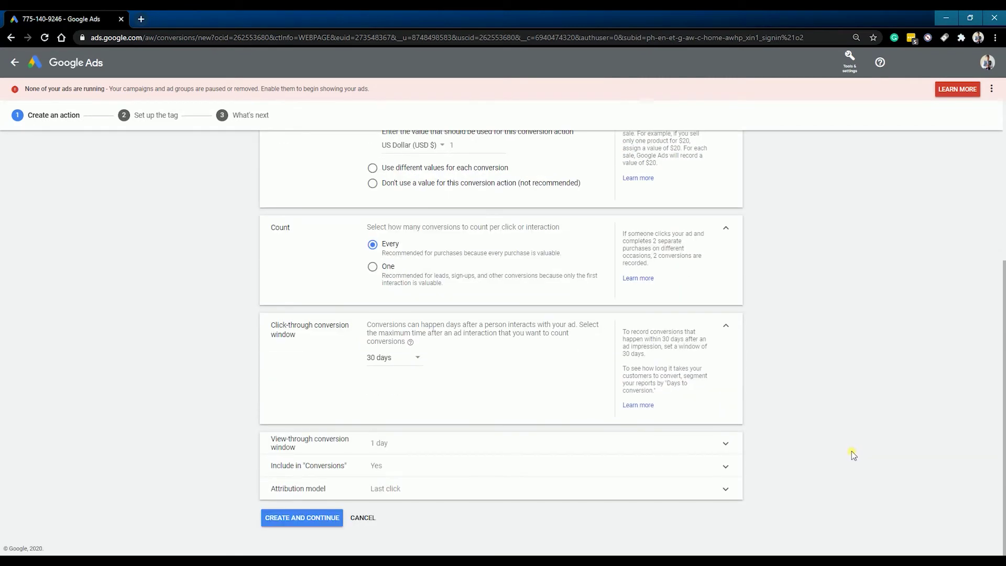
{"action": "left_click", "coordinate": [355, 450]}
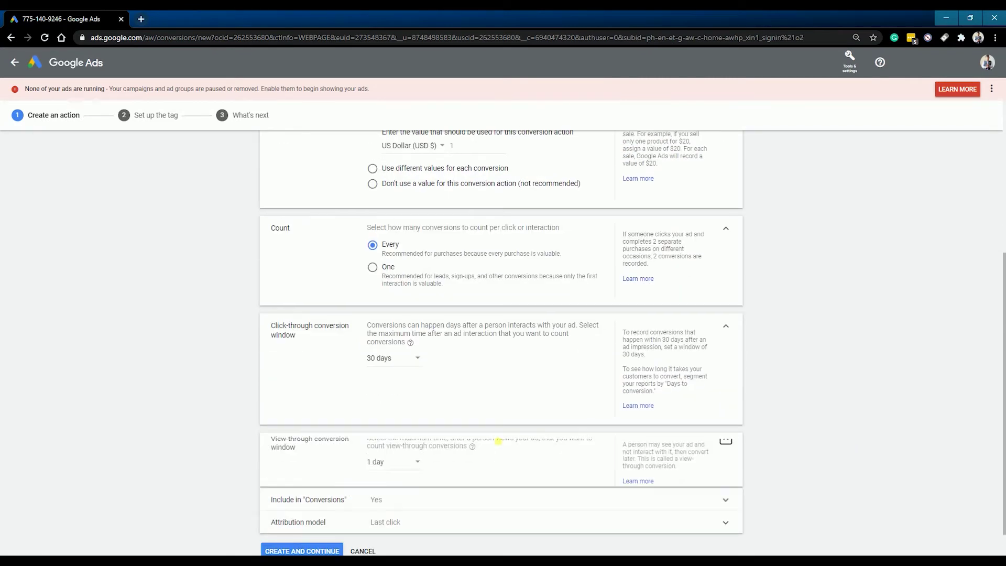
{"action": "scroll", "coordinate": [824, 443], "scroll_direction": "down", "scroll_amount": 2}
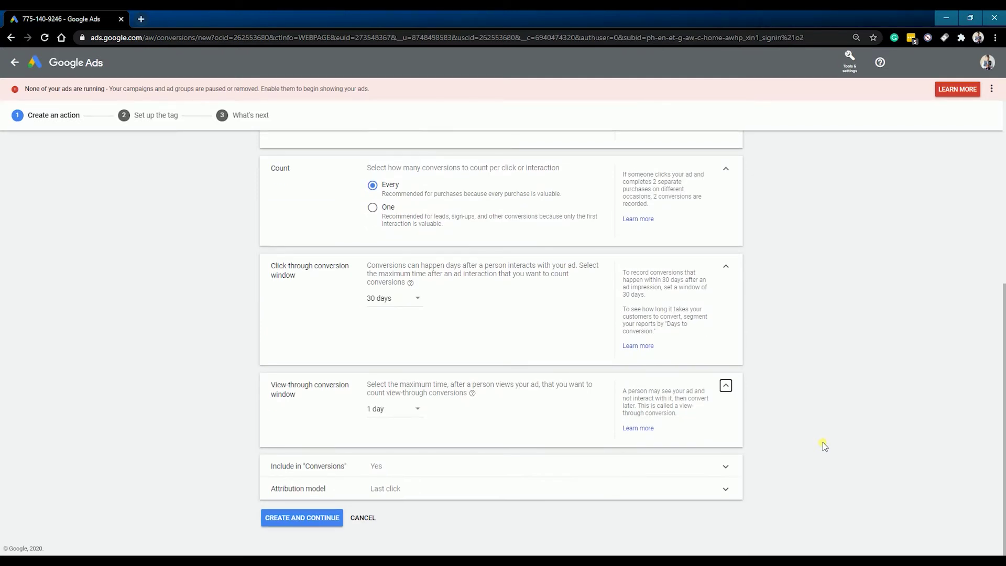
{"action": "left_click", "coordinate": [413, 419]}
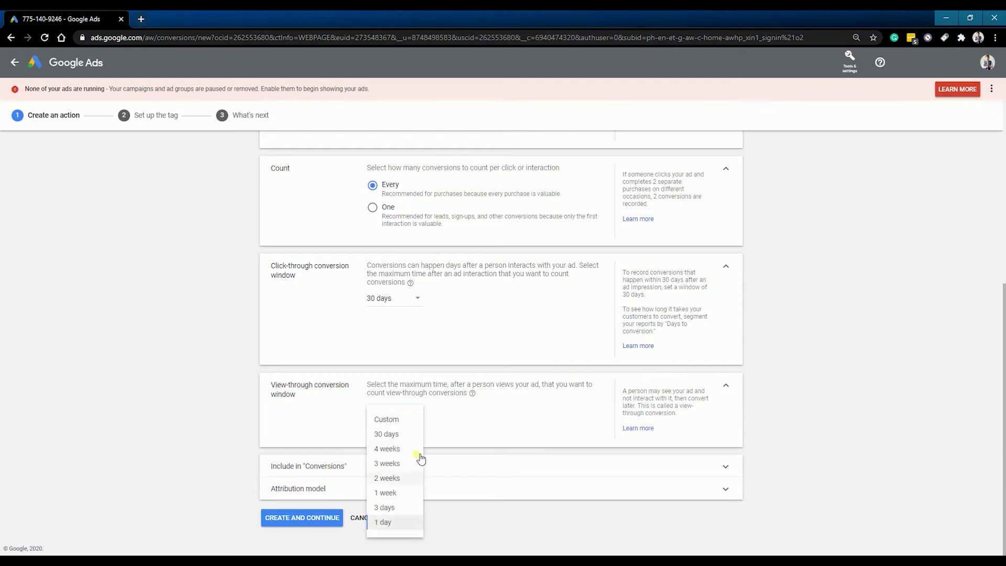
{"action": "left_click", "coordinate": [411, 493]}
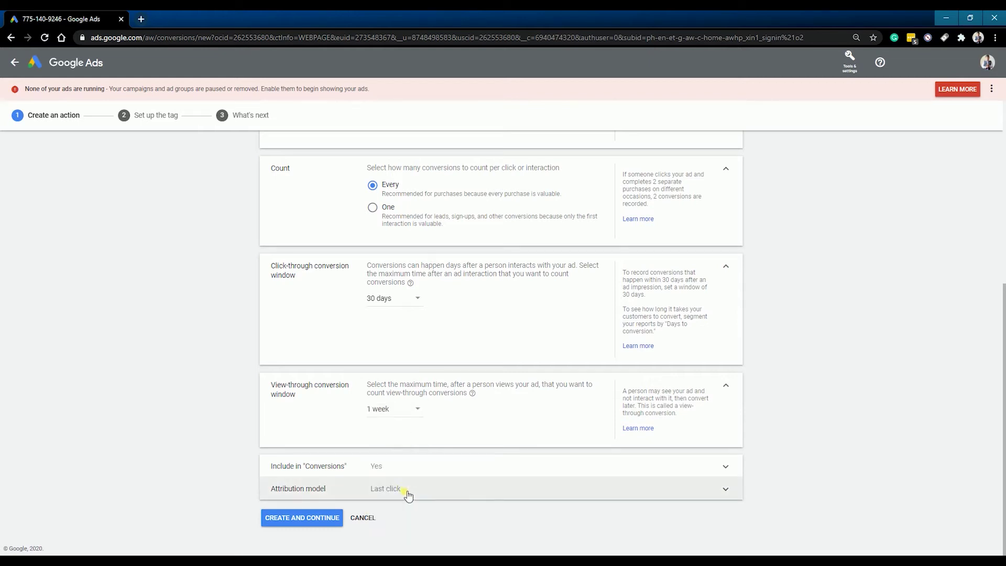
Confirm Include in Conversions and Last click attribution, then create the Add to cart action
{"action": "left_click", "coordinate": [449, 471]}
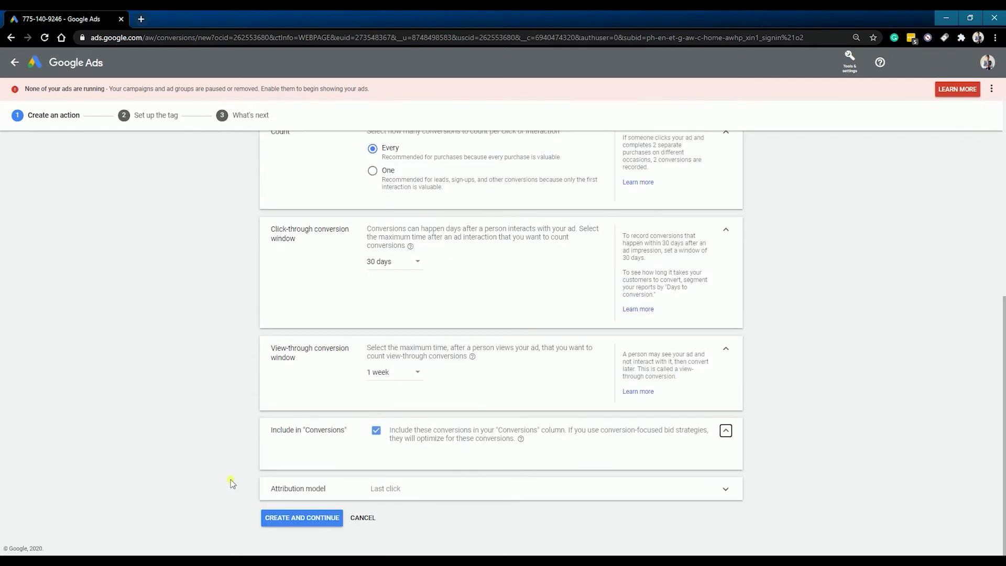
{"action": "left_click", "coordinate": [282, 488]}
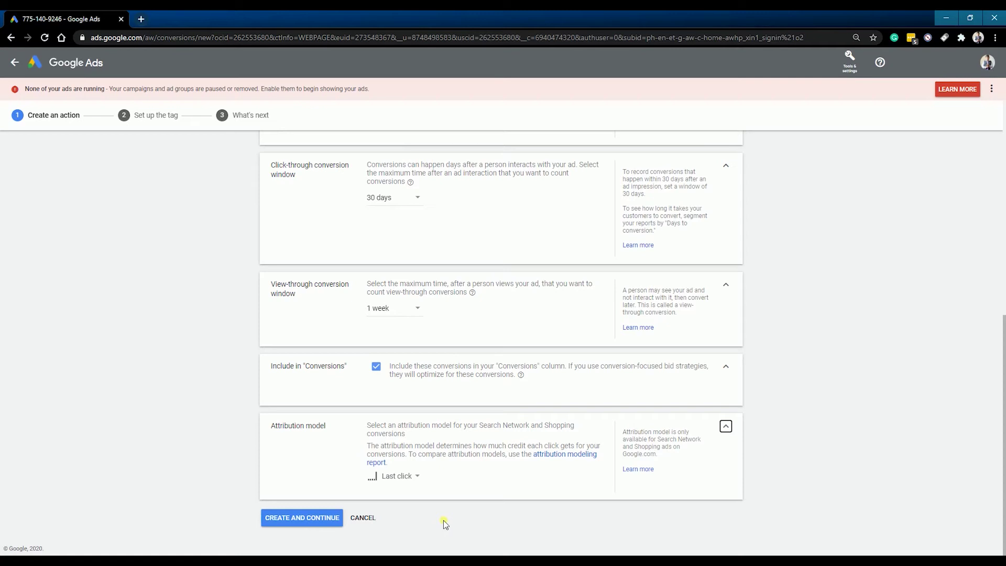
{"action": "left_click", "coordinate": [274, 512]}
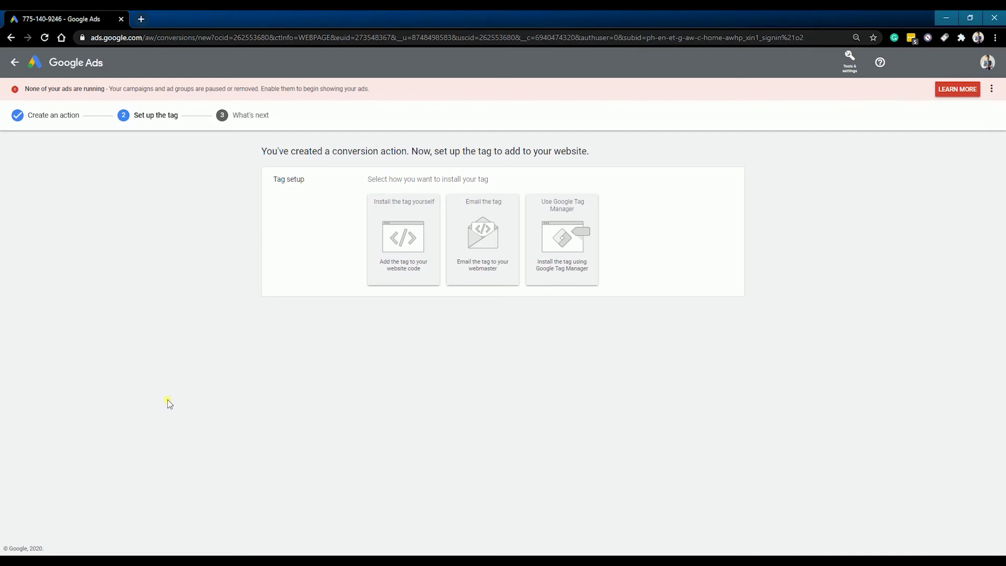
Choose to install the tag yourself and select the global site tag code for copying
{"action": "left_click", "coordinate": [402, 249]}
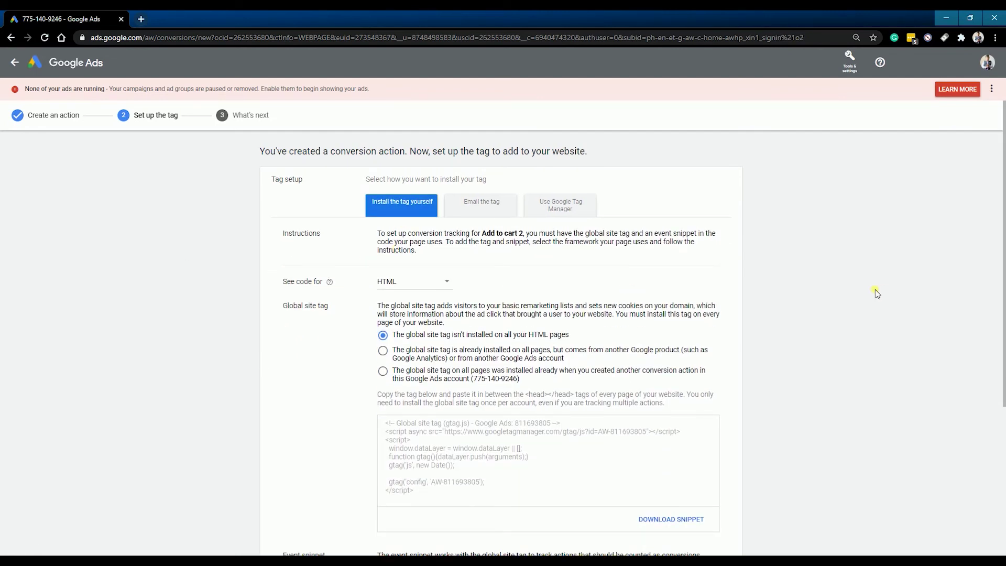
{"action": "scroll", "coordinate": [865, 288], "scroll_direction": "down", "scroll_amount": 3}
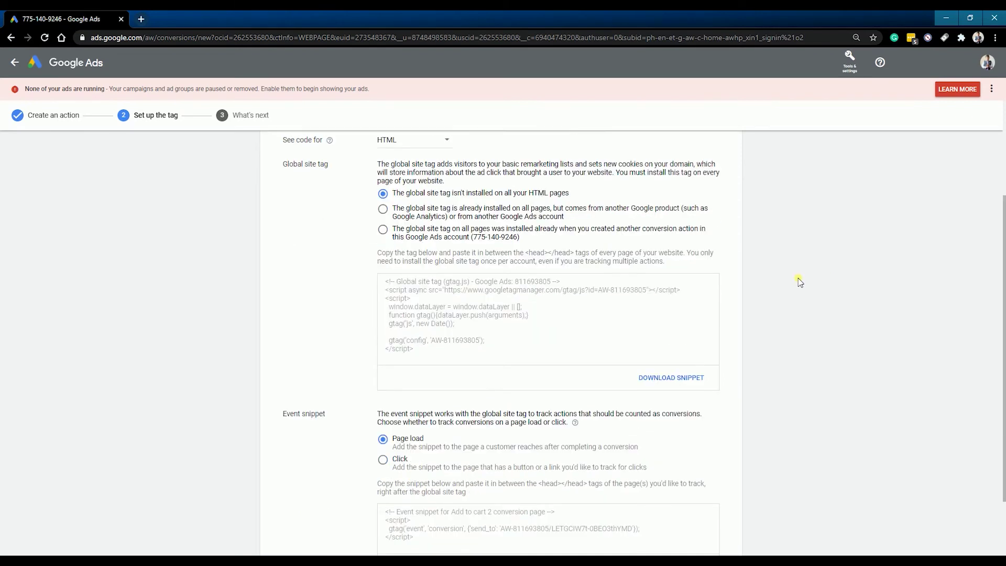
{"action": "left_click", "coordinate": [520, 355]}
{"action": "scroll", "coordinate": [519, 355], "scroll_direction": "down", "scroll_amount": 2}
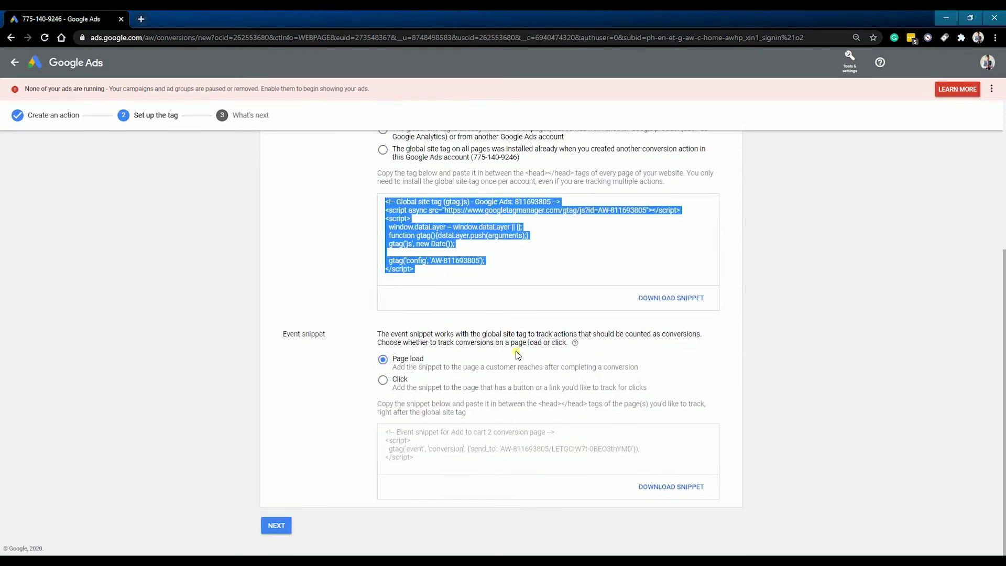
{"action": "left_click", "coordinate": [520, 458]}
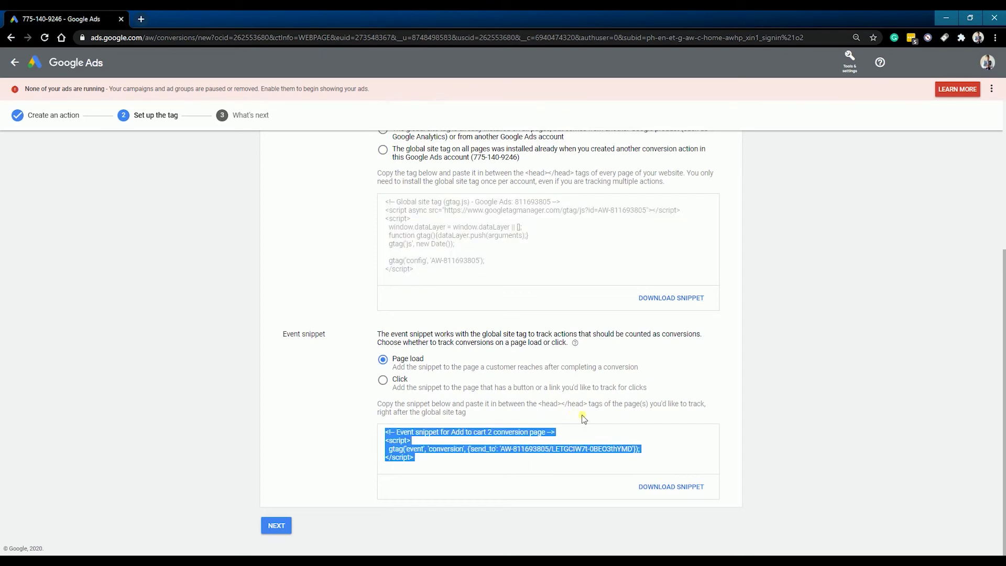
{"action": "scroll", "coordinate": [583, 418], "scroll_direction": "up", "scroll_amount": 1}
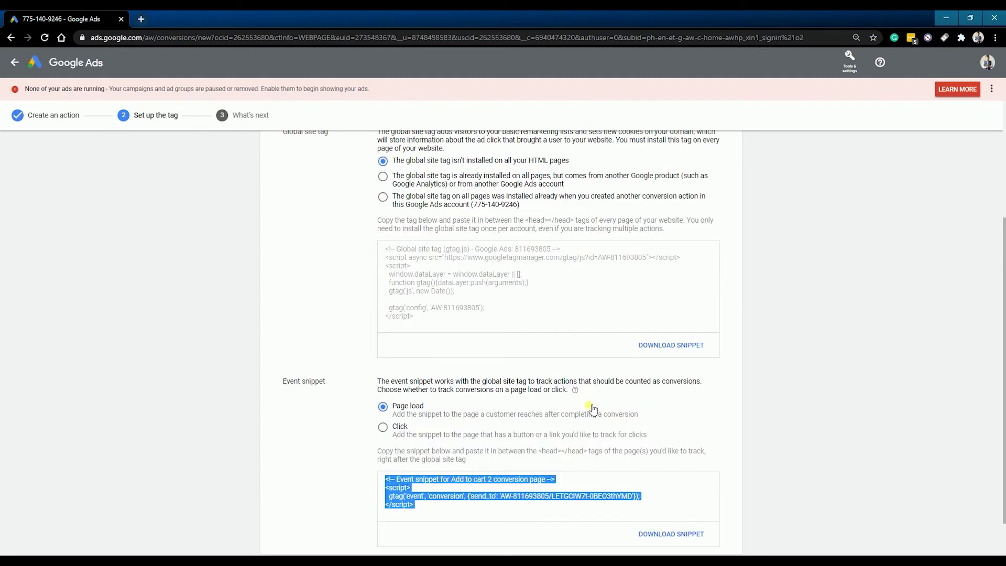
{"action": "left_click", "coordinate": [566, 308]}
{"action": "key", "text": "ctrl+c"}
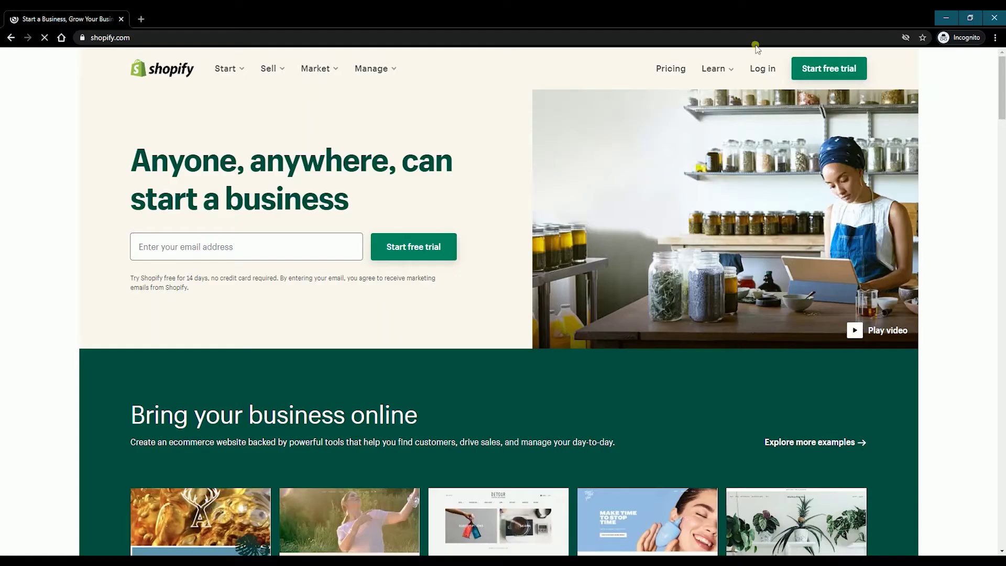
Log in to Shopify and open Edit code for the live onfloor-DD-Work-15May2020 theme
{"action": "left_click", "coordinate": [765, 69]}
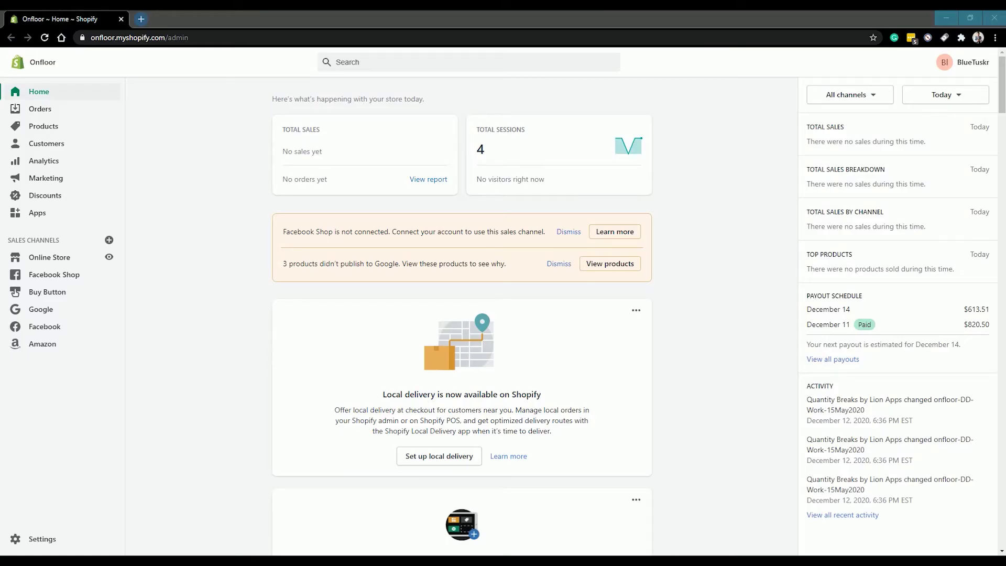
{"action": "left_click", "coordinate": [191, 394]}
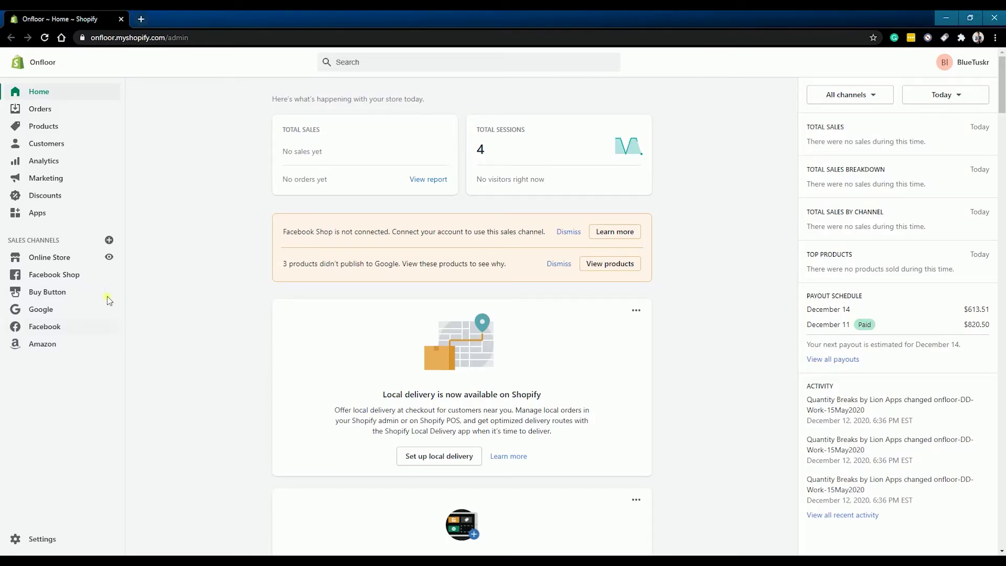
{"action": "left_click", "coordinate": [66, 258]}
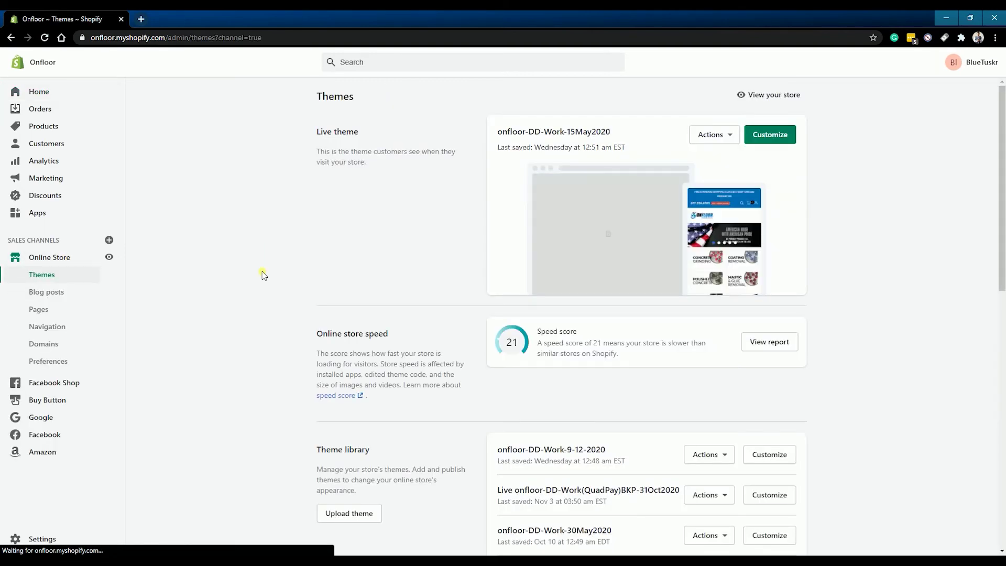
{"action": "left_click", "coordinate": [716, 136]}
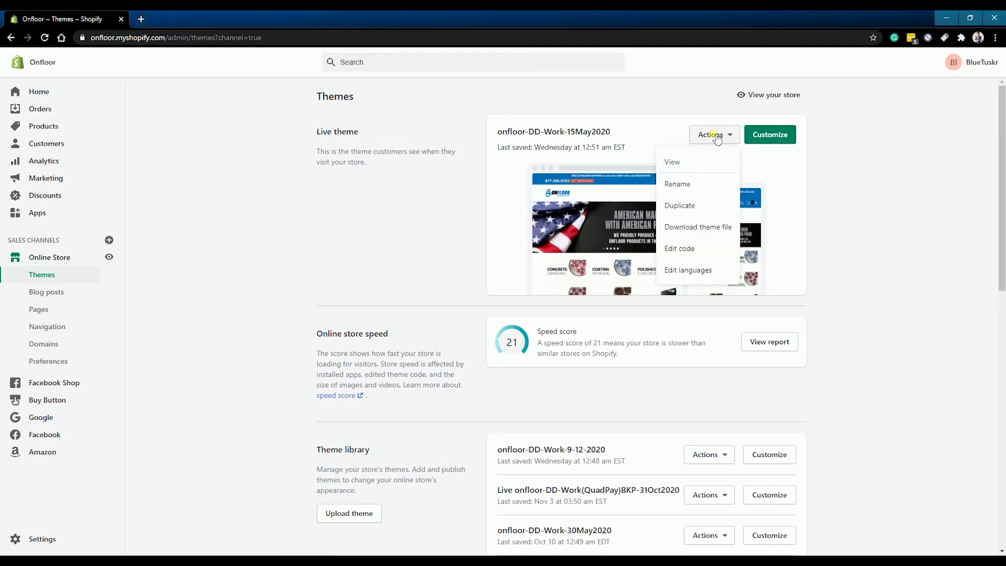
{"action": "left_click", "coordinate": [691, 252]}
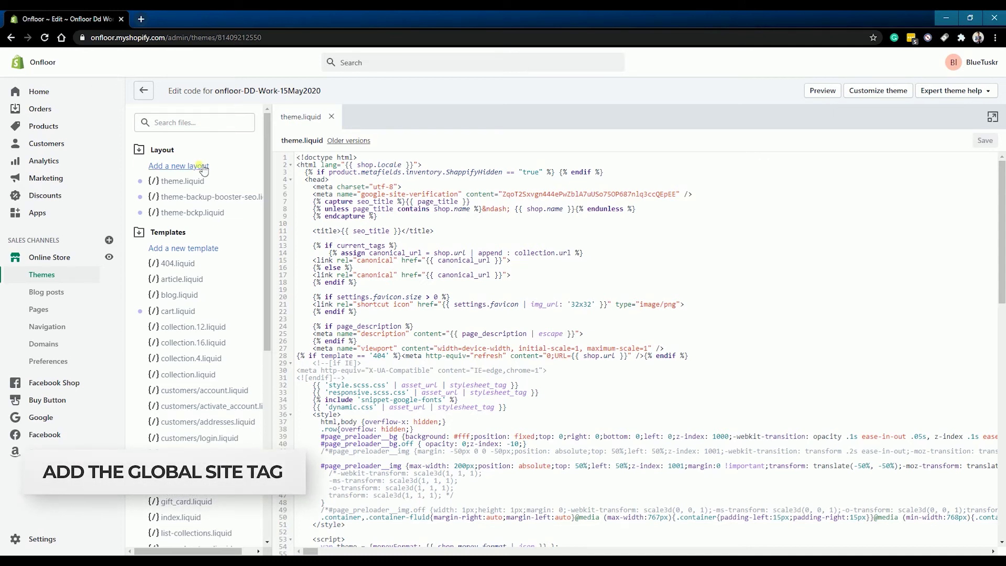
Paste the global site tag on a new line after <head> in theme.liquid and save
{"action": "left_click", "coordinate": [192, 186]}
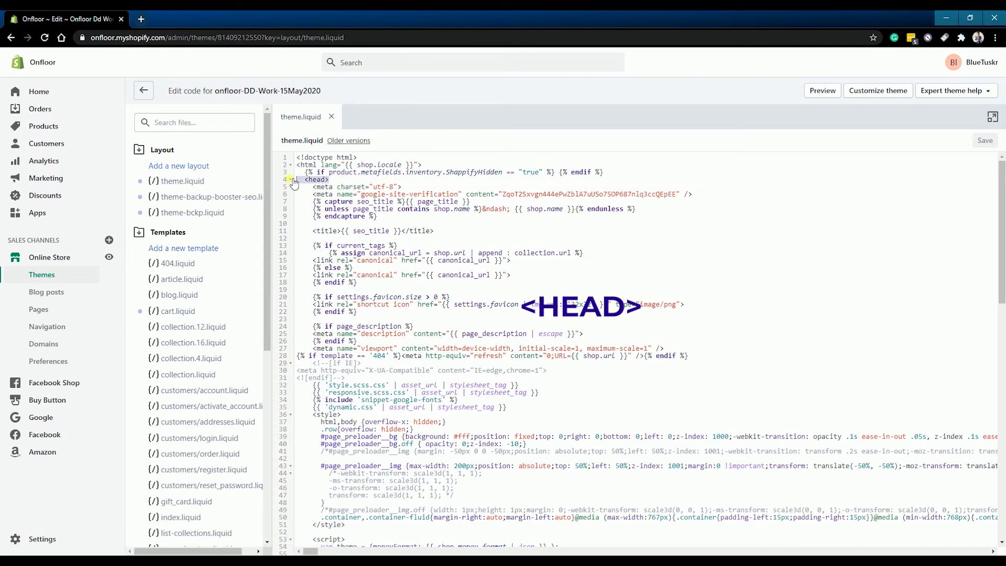
{"action": "left_click_drag", "start_coordinate": [329, 180], "coordinate": [294, 183]}
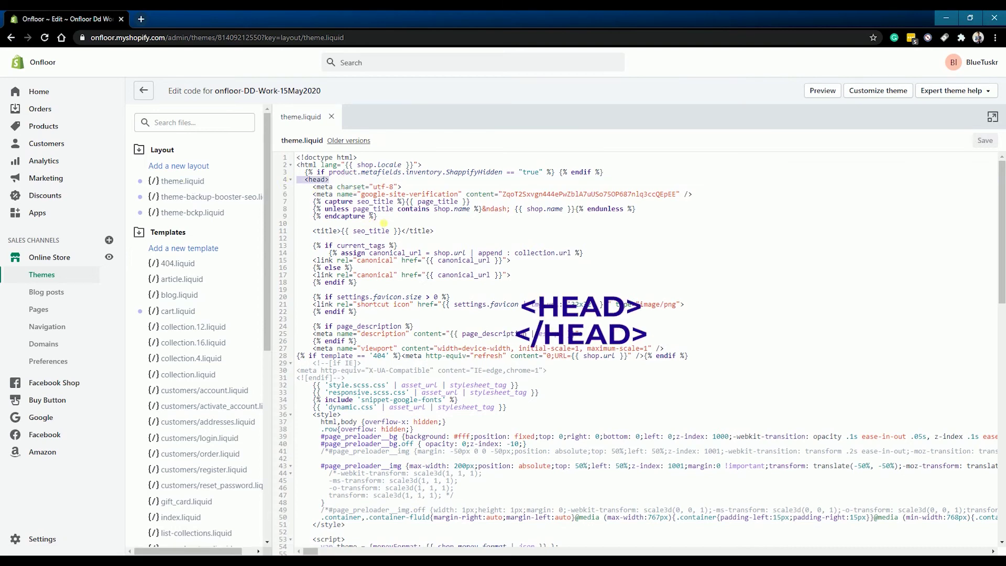
{"action": "scroll", "coordinate": [384, 223], "scroll_direction": "down", "scroll_amount": 12}
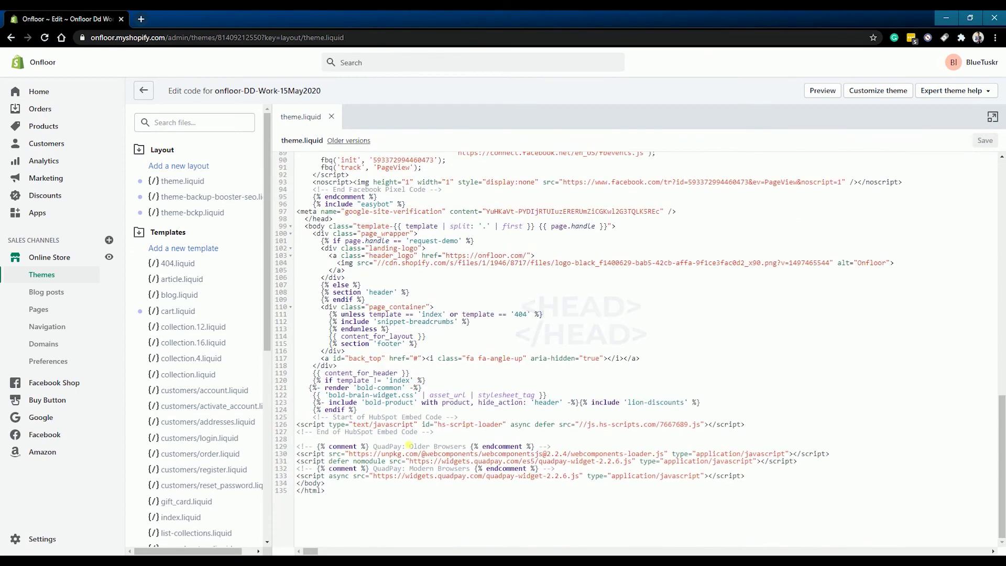
{"action": "scroll", "coordinate": [381, 468], "scroll_direction": "up", "scroll_amount": 1}
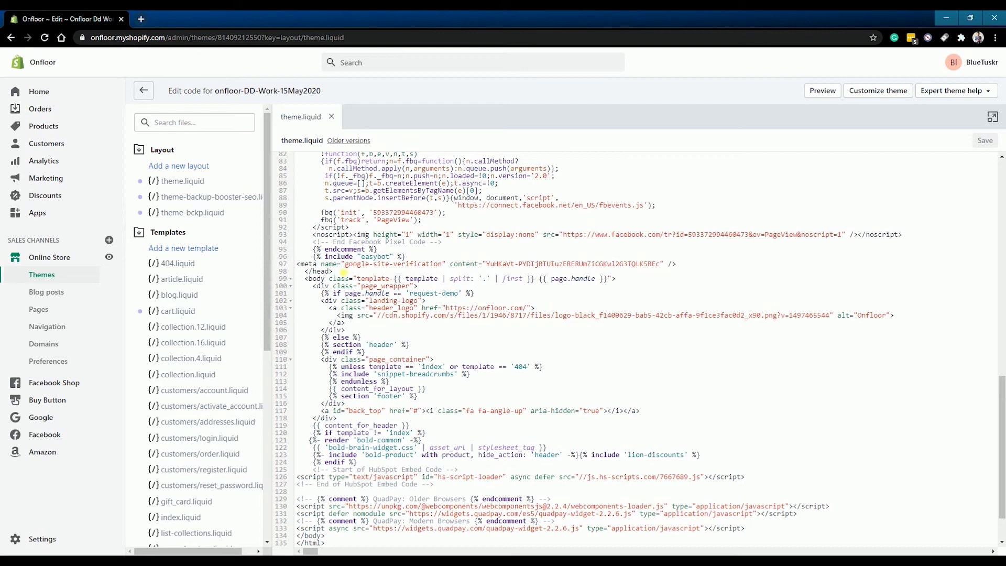
{"action": "left_click_drag", "start_coordinate": [334, 271], "coordinate": [302, 271]}
{"action": "scroll", "coordinate": [464, 283], "scroll_direction": "up", "scroll_amount": 12}
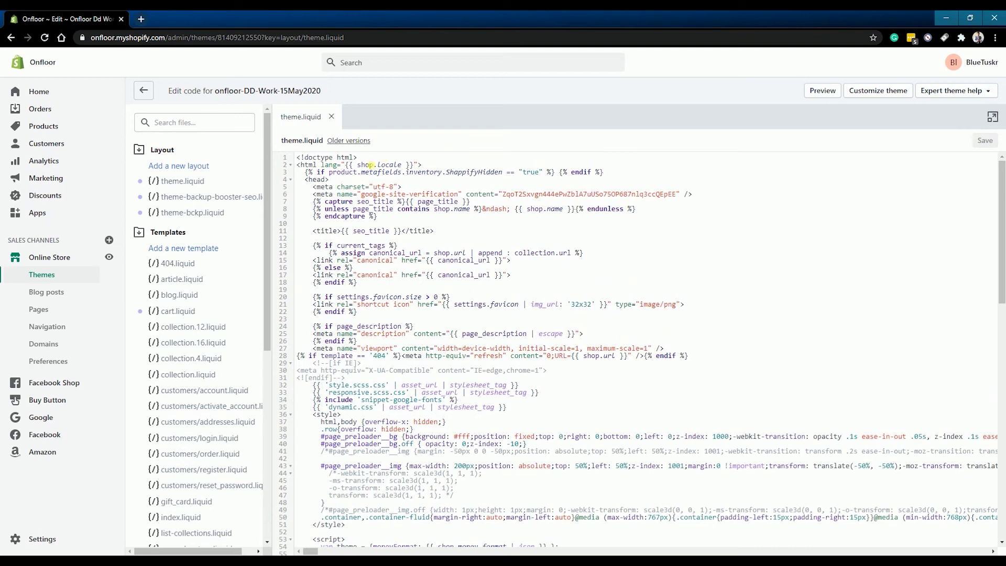
{"action": "left_click", "coordinate": [348, 174]}
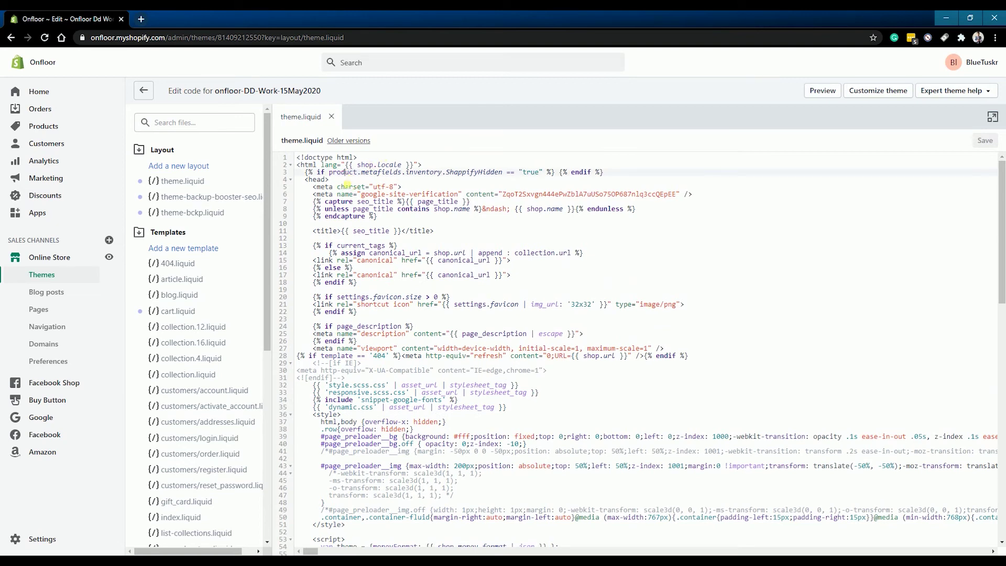
{"action": "left_click", "coordinate": [346, 180]}
{"action": "key", "text": "Return"}
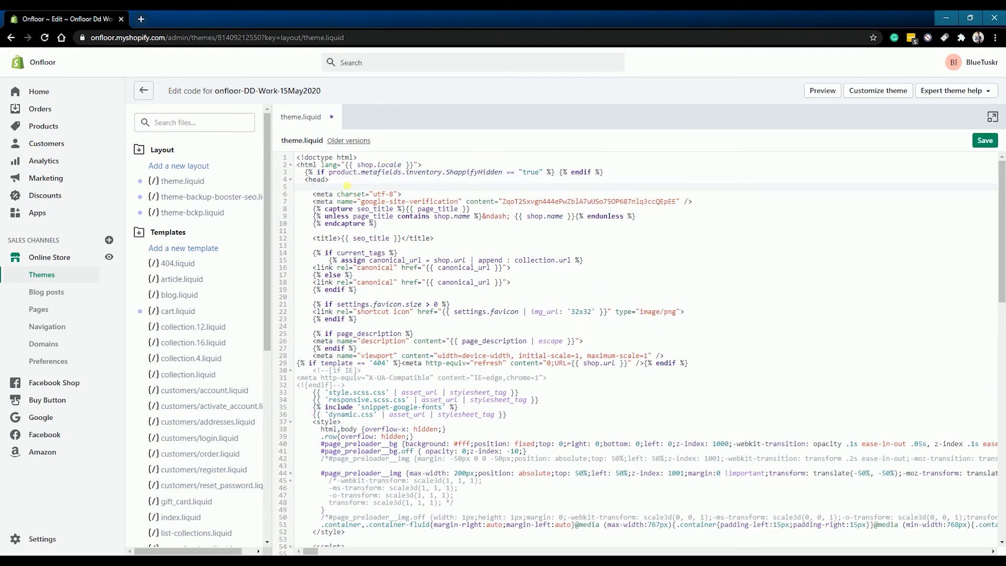
{"action": "key", "text": "ctrl+v"}
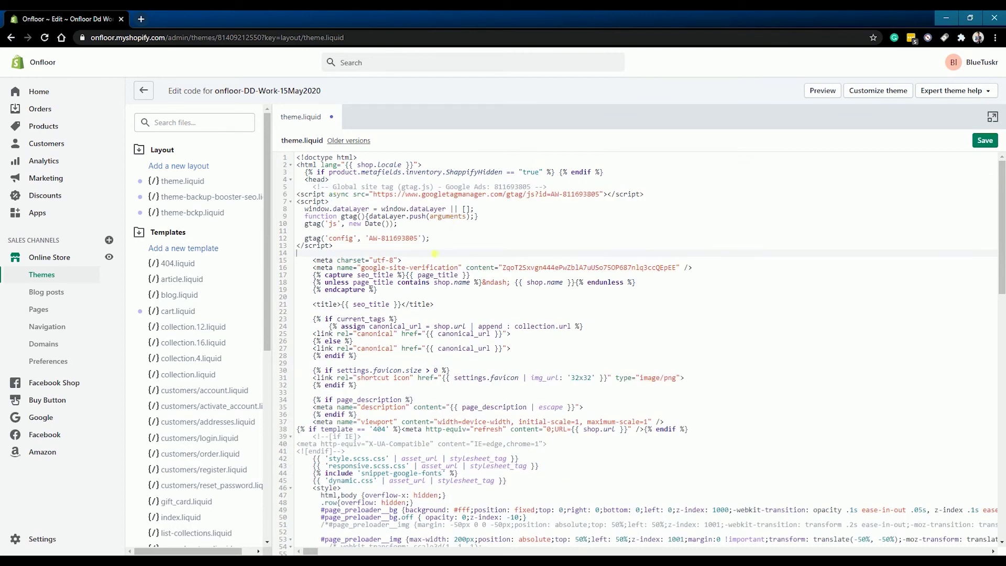
{"action": "key", "text": "ctrl+s"}
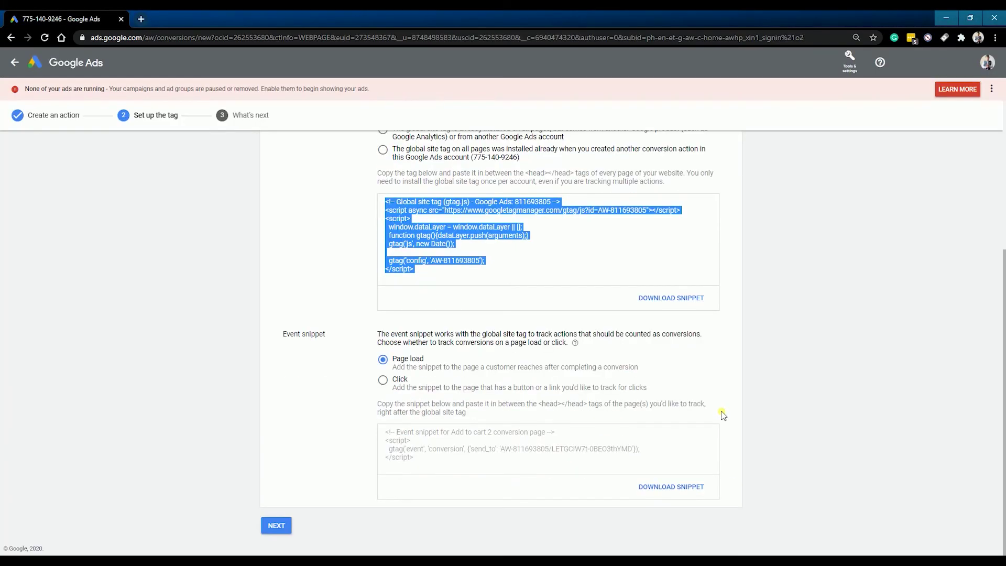
Select the Add to cart event snippet code in the Google Ads Event snippet box
{"action": "left_click", "coordinate": [435, 453]}
{"action": "key", "text": "ctrl+c"}
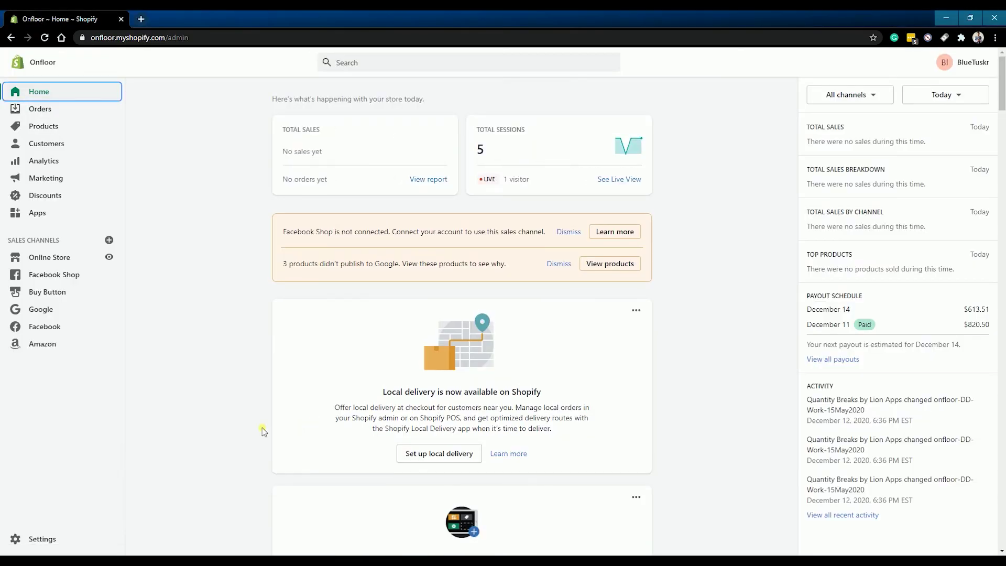
Go to Settings > Checkout and scroll down to the Additional scripts box
{"action": "left_click", "coordinate": [42, 540]}
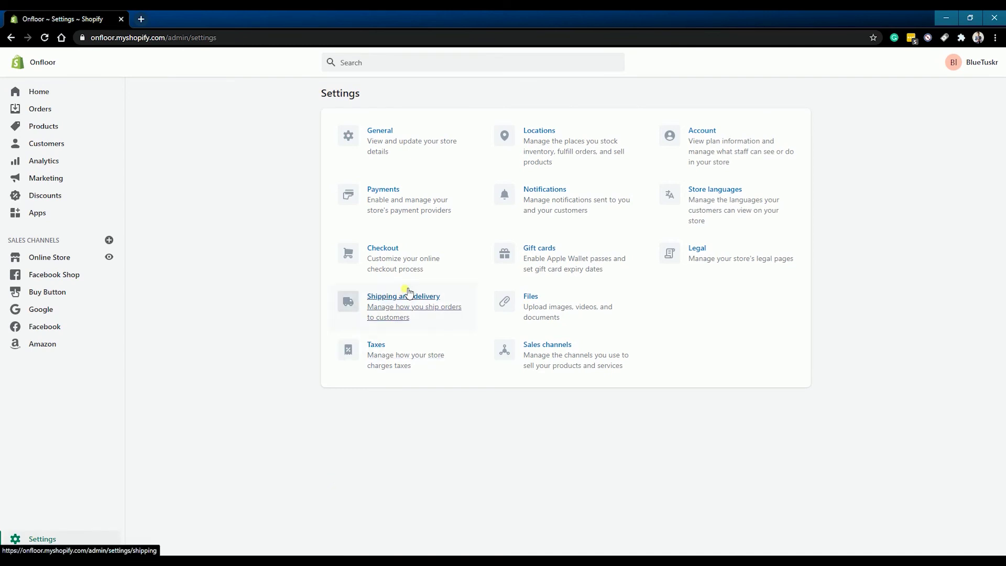
{"action": "left_click", "coordinate": [407, 272]}
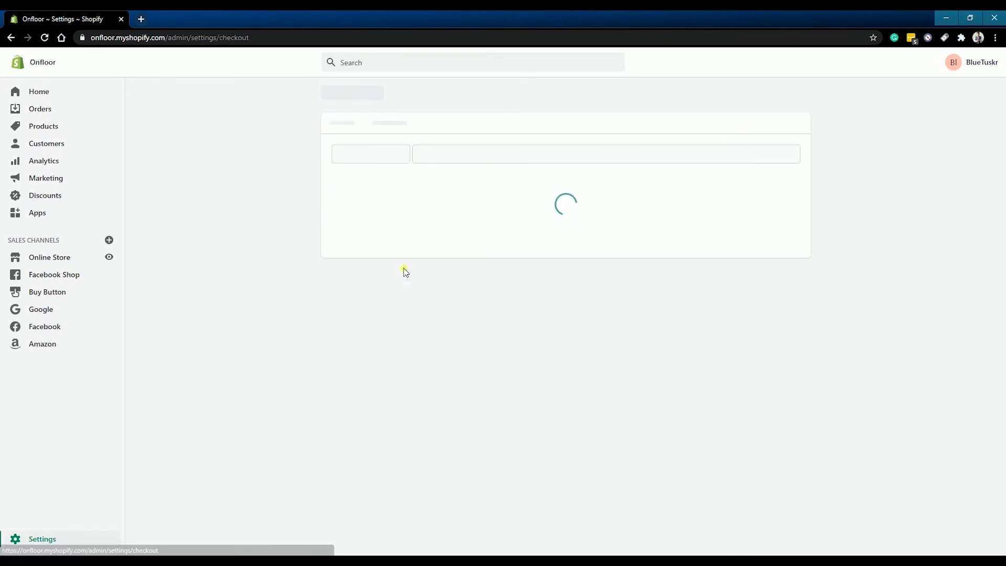
{"action": "scroll", "coordinate": [392, 280], "scroll_direction": "down", "scroll_amount": 1}
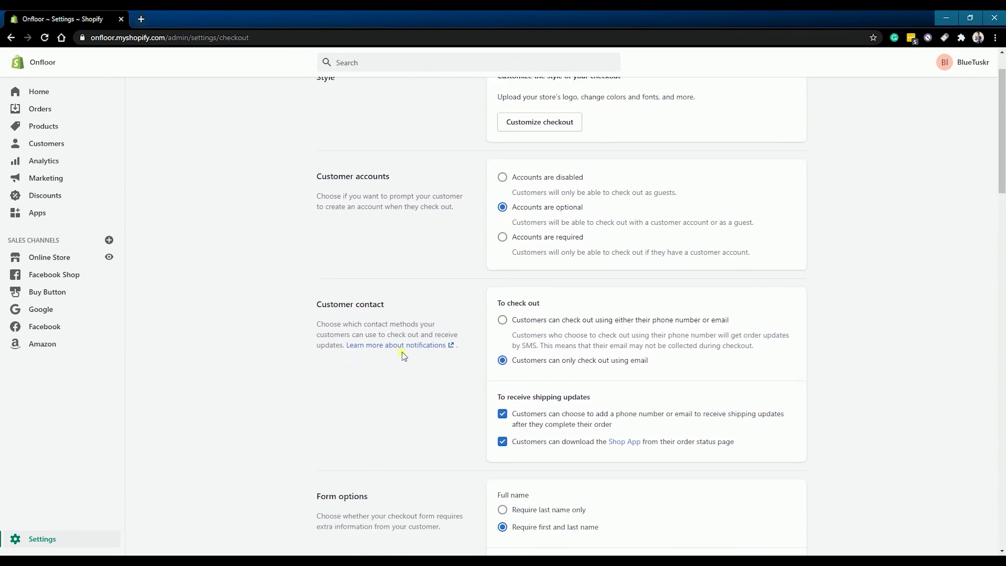
{"action": "scroll", "coordinate": [397, 355], "scroll_direction": "down", "scroll_amount": 10}
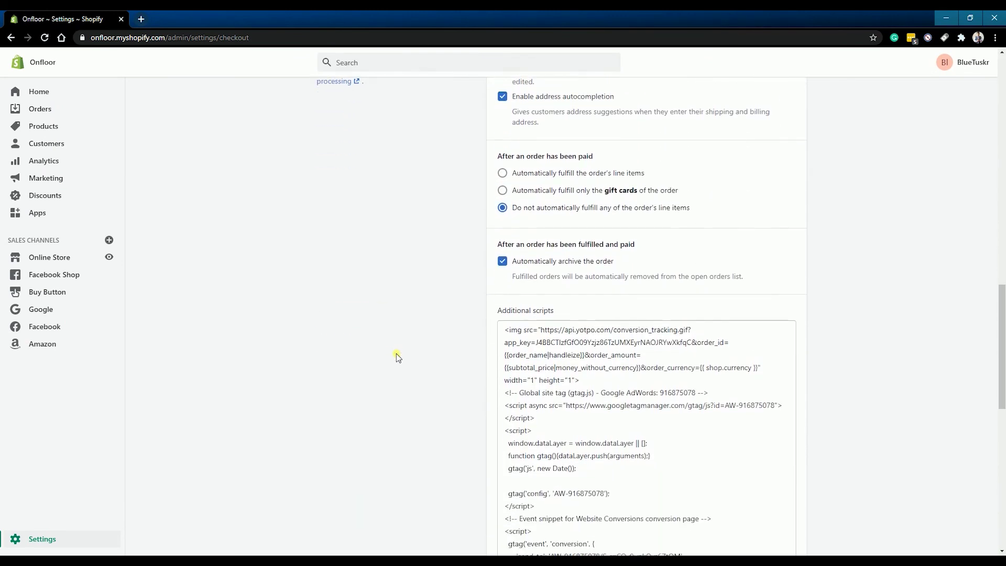
{"action": "scroll", "coordinate": [397, 353], "scroll_direction": "down", "scroll_amount": 2}
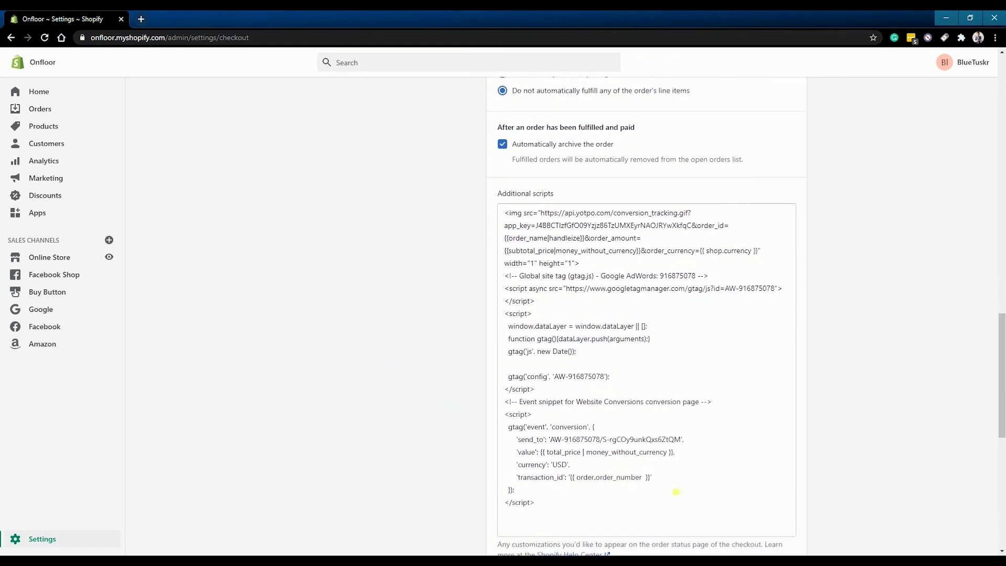
Paste the Add to cart event snippet below the last </script> in Additional scripts
{"action": "left_click", "coordinate": [710, 503]}
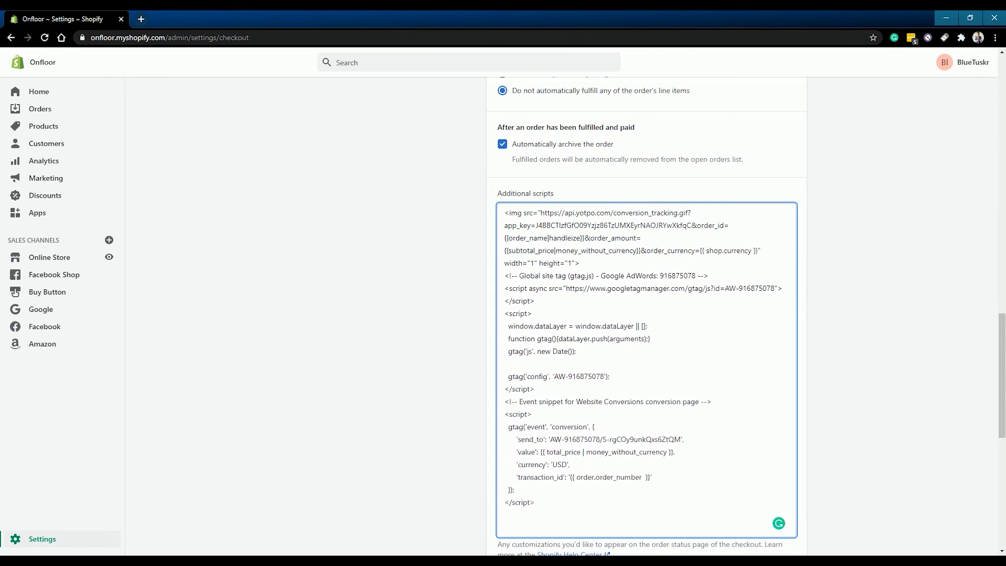
{"action": "scroll", "coordinate": [667, 482], "scroll_direction": "down", "scroll_amount": 3}
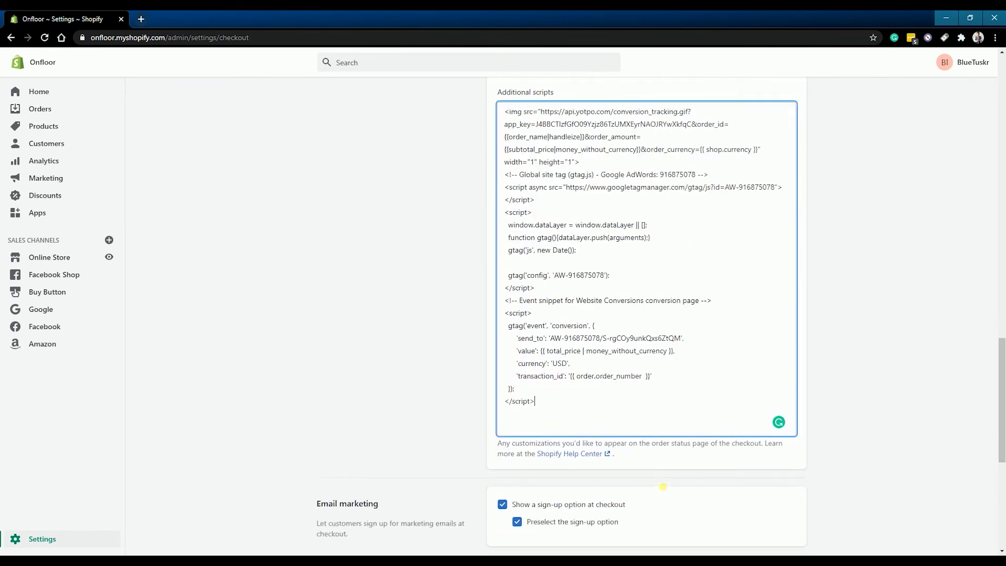
{"action": "scroll", "coordinate": [660, 479], "scroll_direction": "up", "scroll_amount": 2}
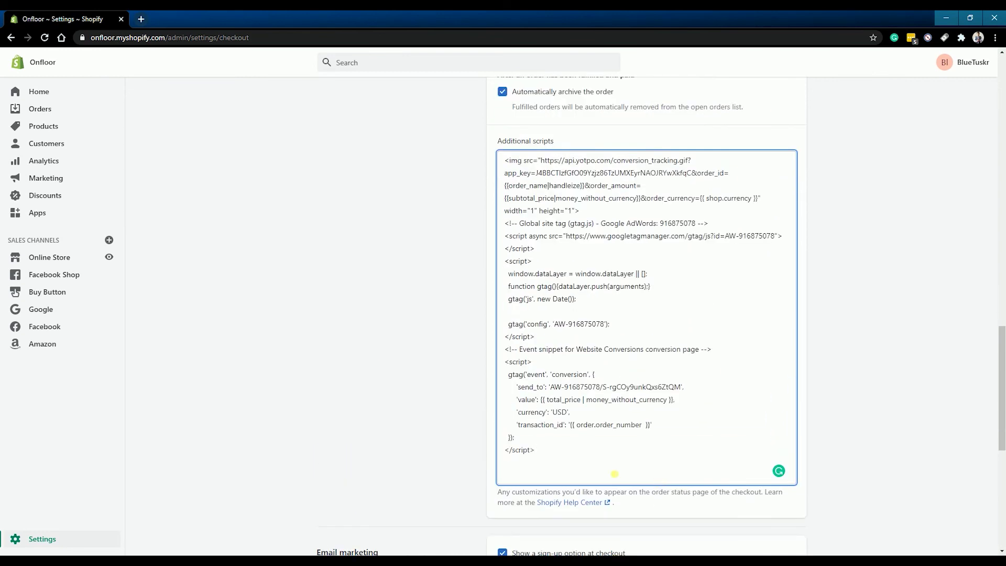
{"action": "key", "text": "Return"}
{"action": "key", "text": "Return"}
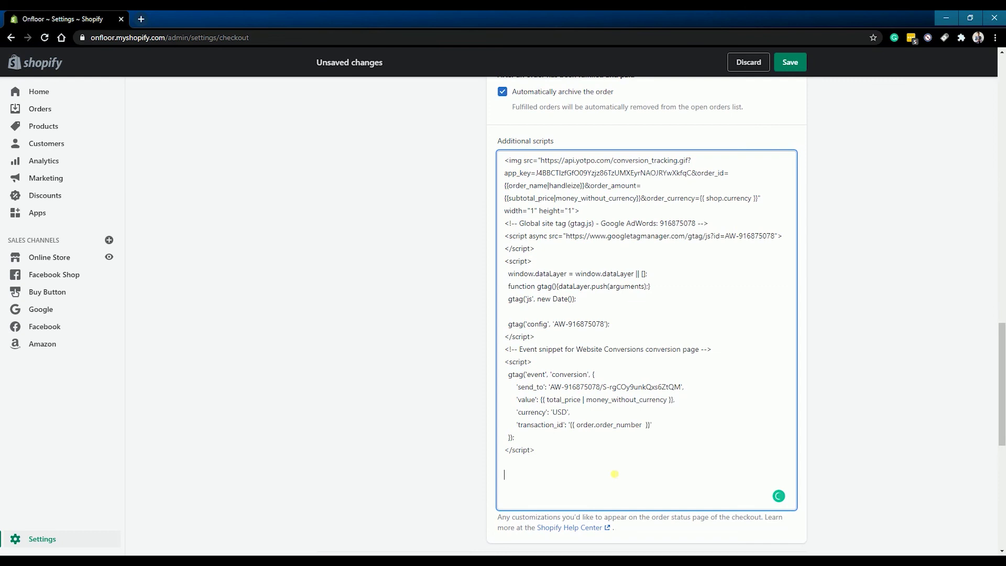
{"action": "key", "text": "ctrl+v"}
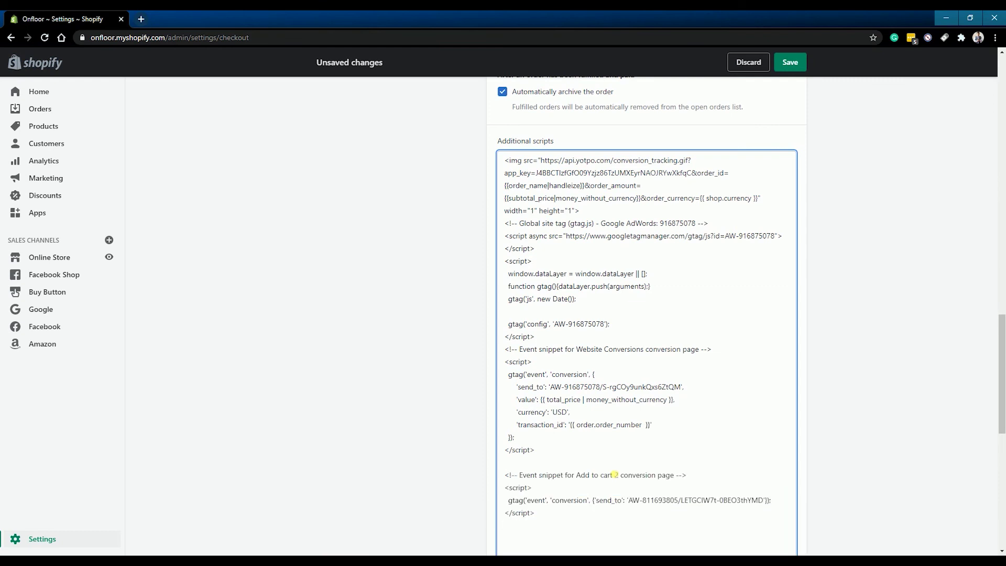
{"action": "scroll", "coordinate": [598, 420], "scroll_direction": "down", "scroll_amount": 2}
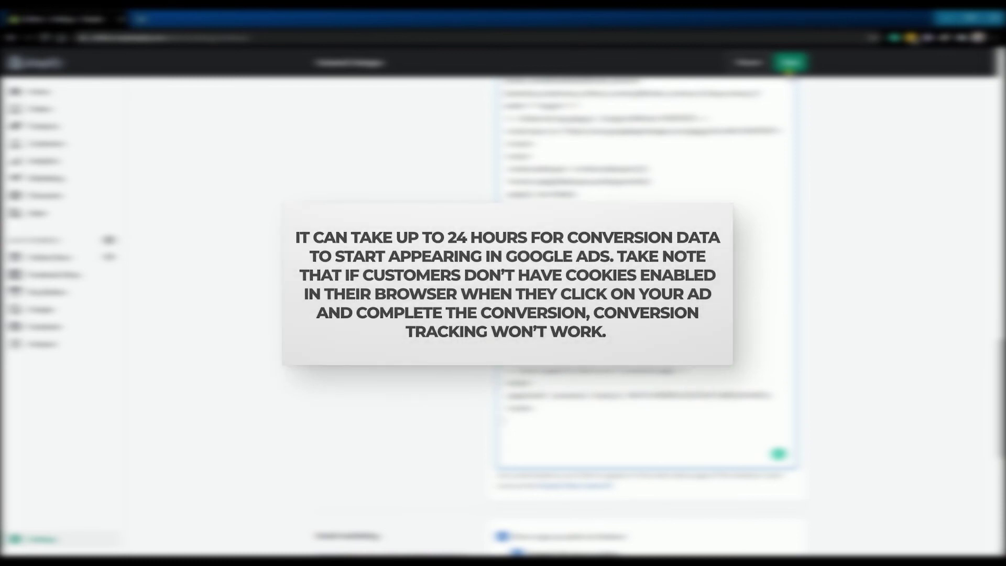
Save checkout settings, delete the newly pasted snippet lines, then save again
{"action": "left_click", "coordinate": [791, 63]}
{"action": "left_click_drag", "start_coordinate": [554, 424], "coordinate": [506, 315]}
{"action": "key", "text": "BackSpace"}
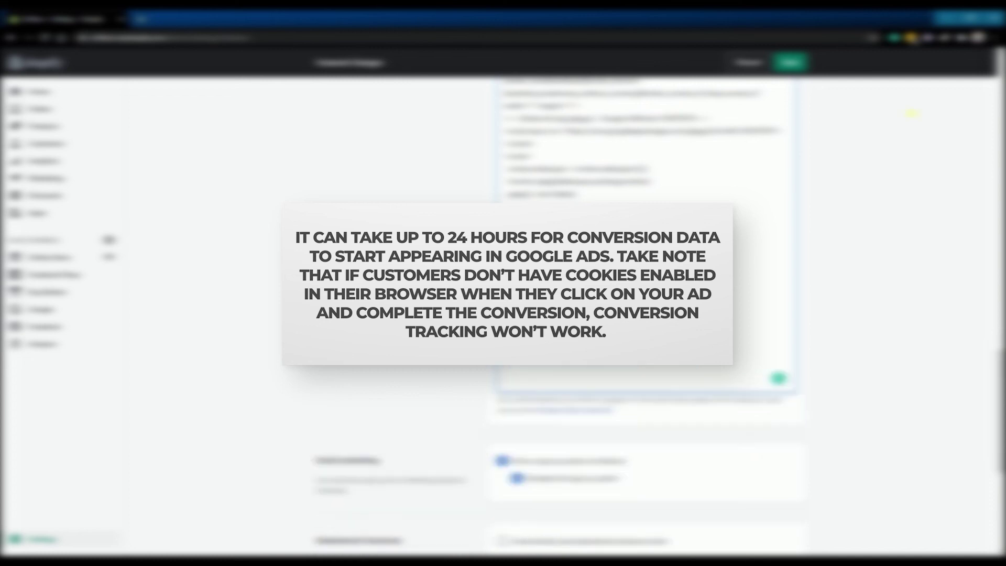
{"action": "left_click", "coordinate": [793, 63]}
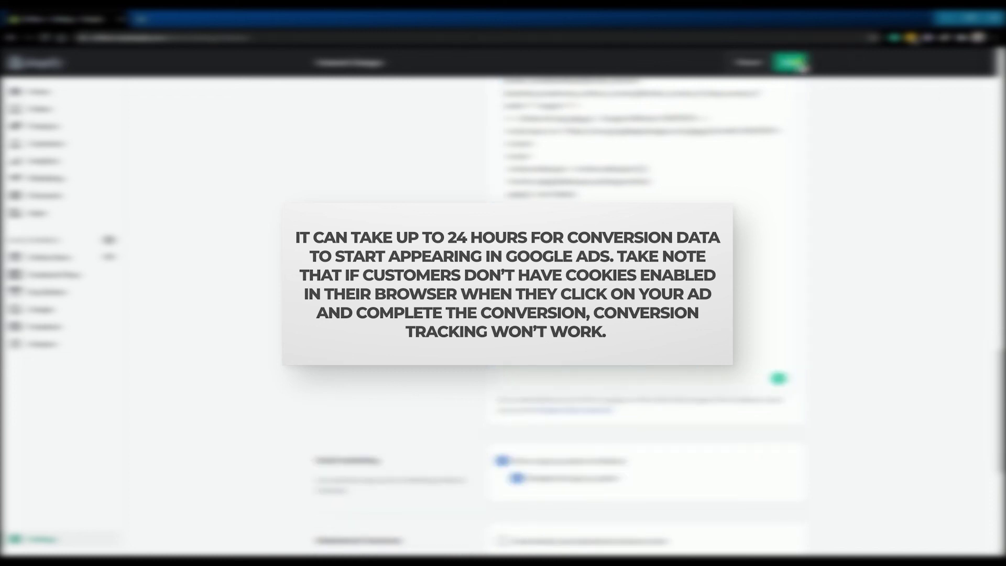